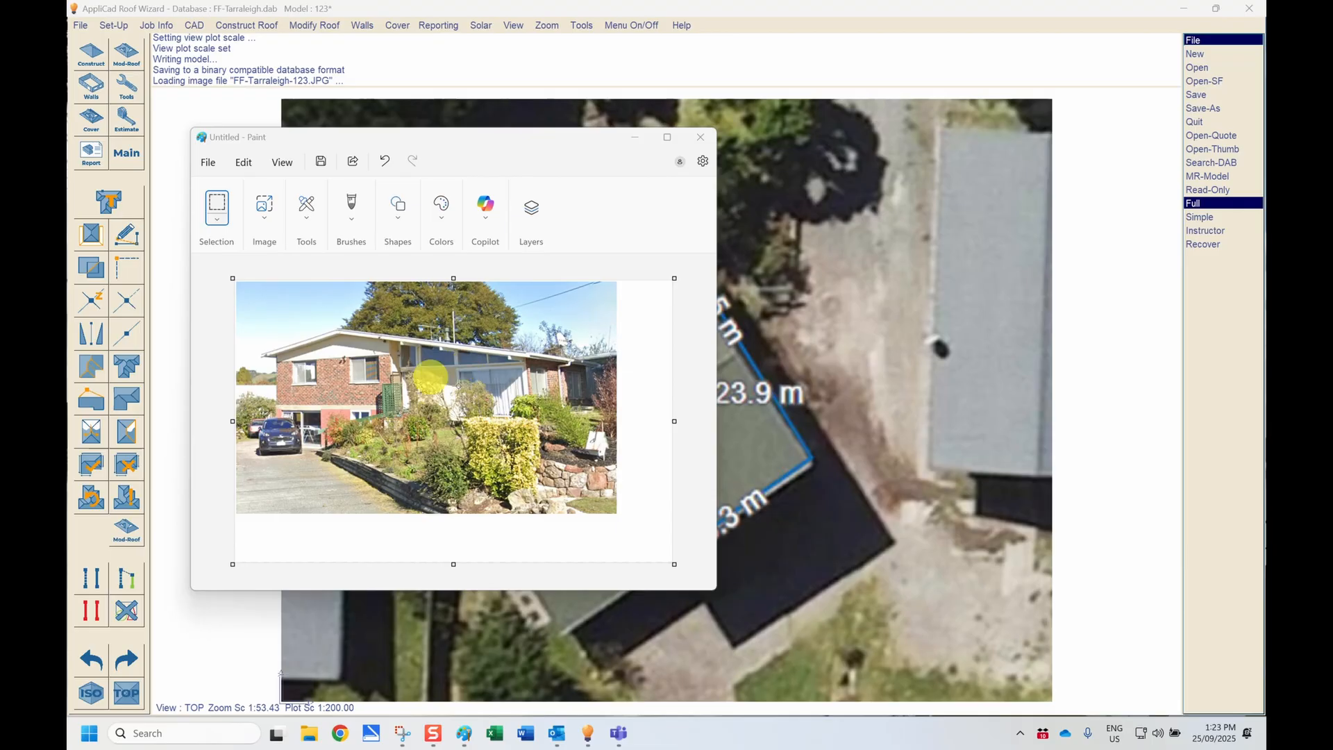
# Step: Close the Paint window with the house photo without saving it
pyautogui.click(700, 142)
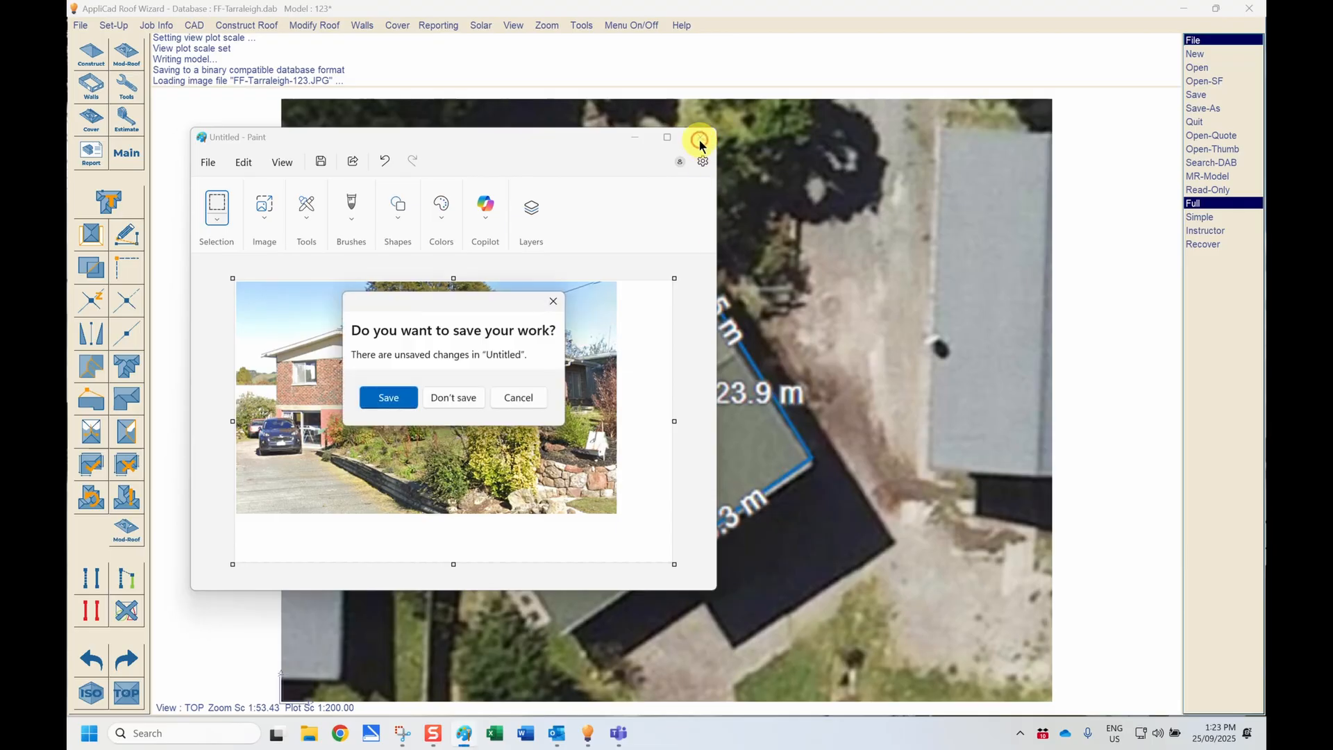
pyautogui.click(474, 399)
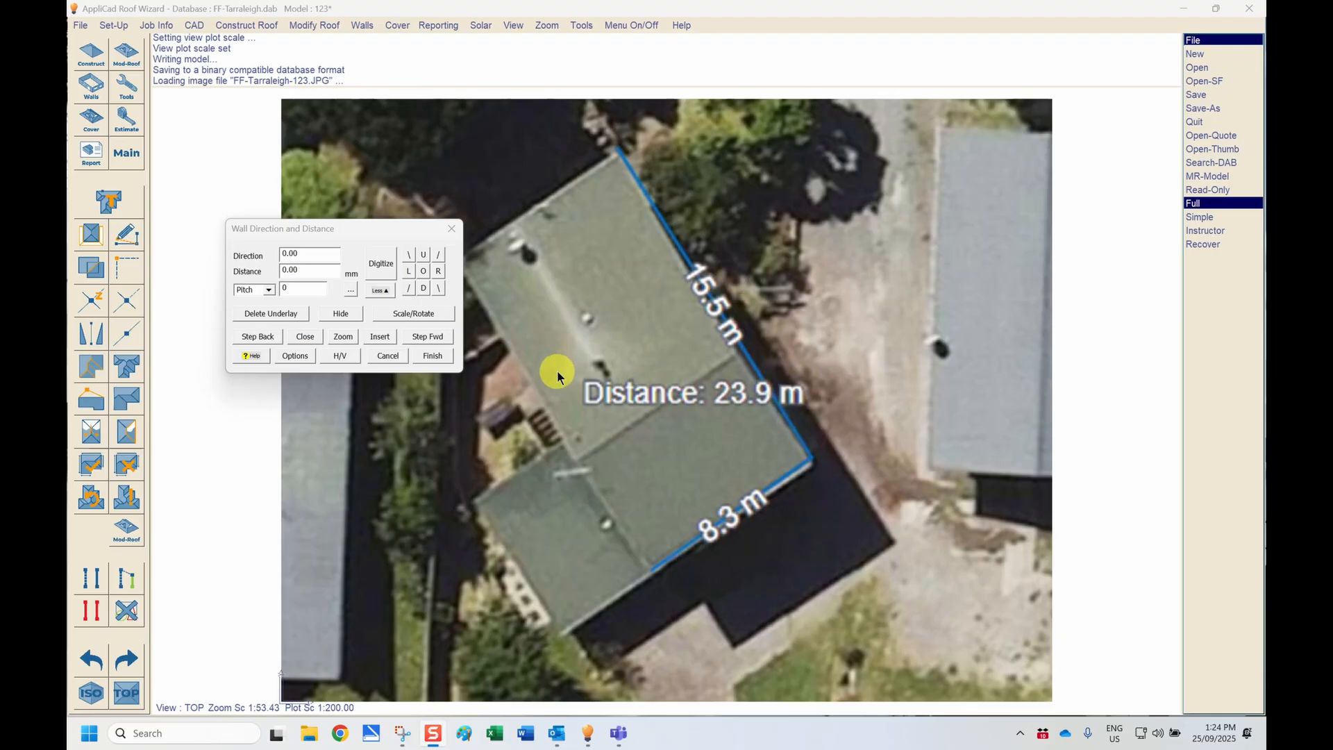
# Step: Scale only the aerial image by picking both ends of the roof's 15.5 m edge and setting its actual dimension to 15500 mm
pyautogui.click(413, 314)
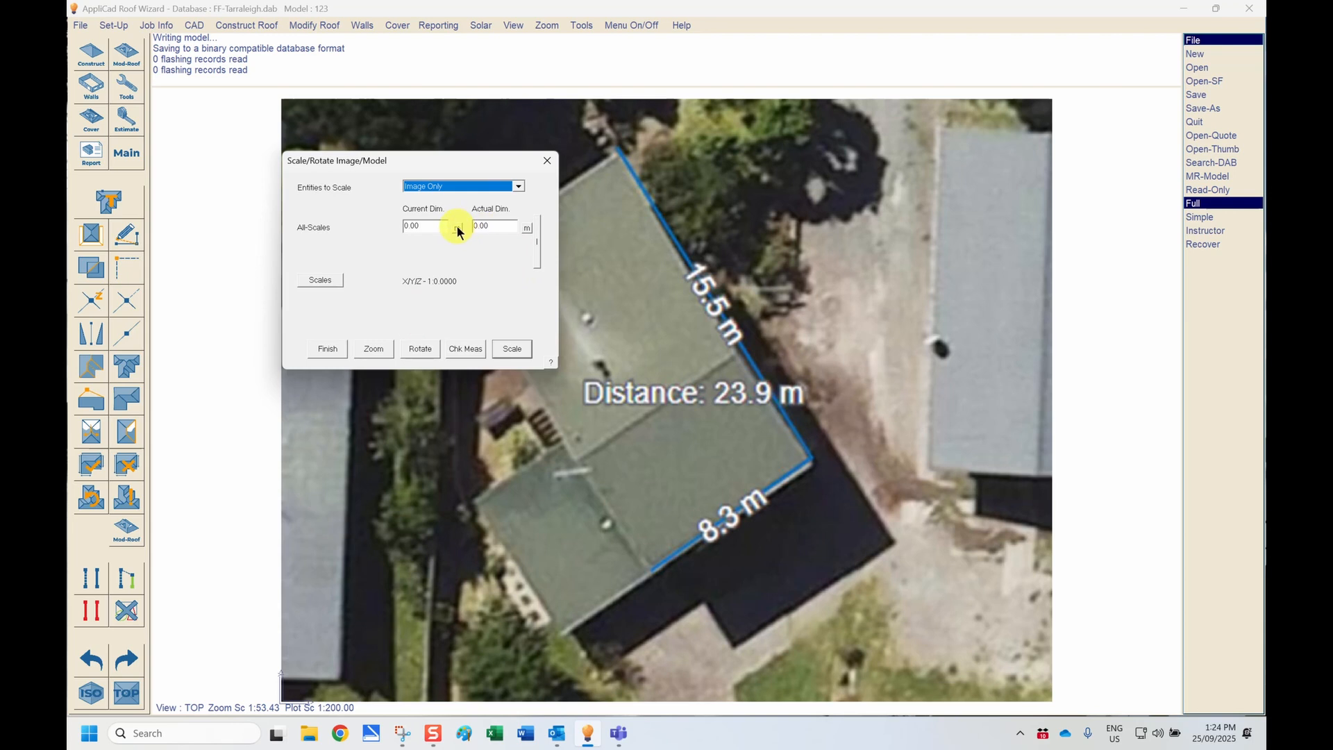
pyautogui.click(458, 229)
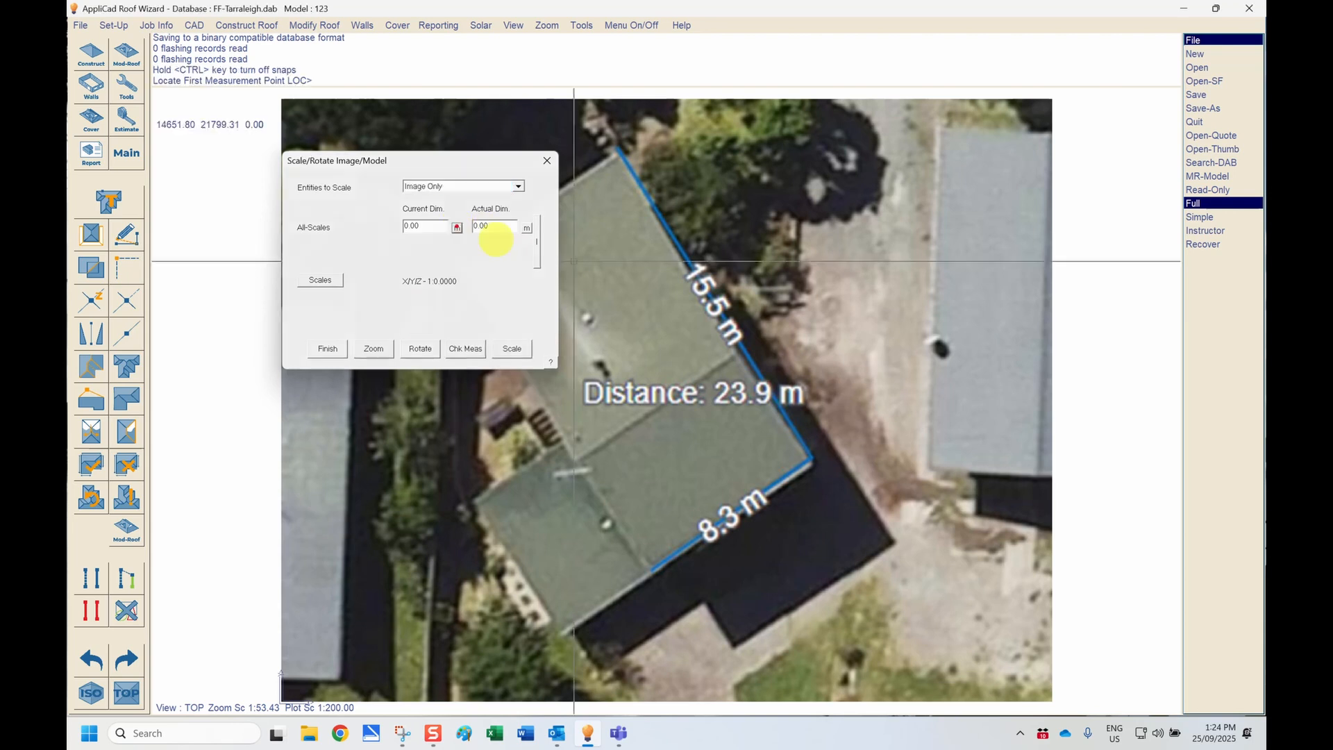
pyautogui.click(811, 458)
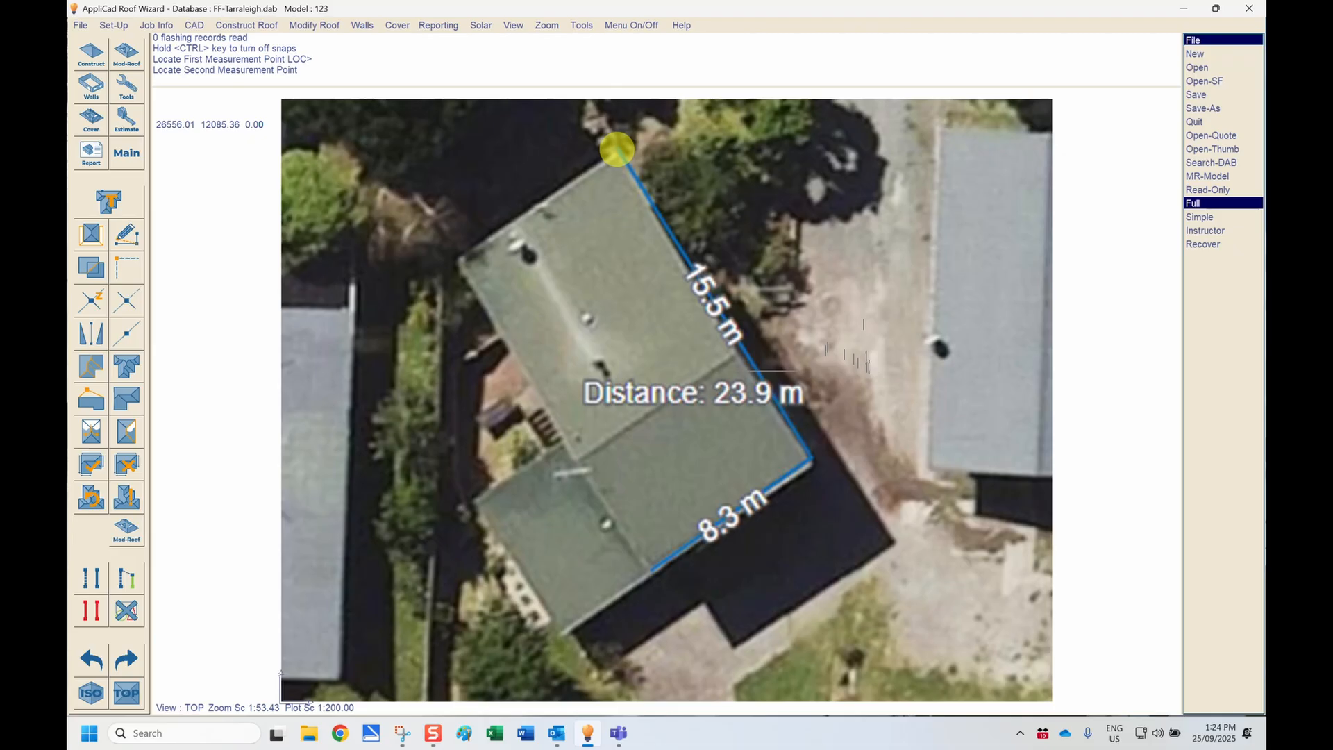
pyautogui.click(617, 149)
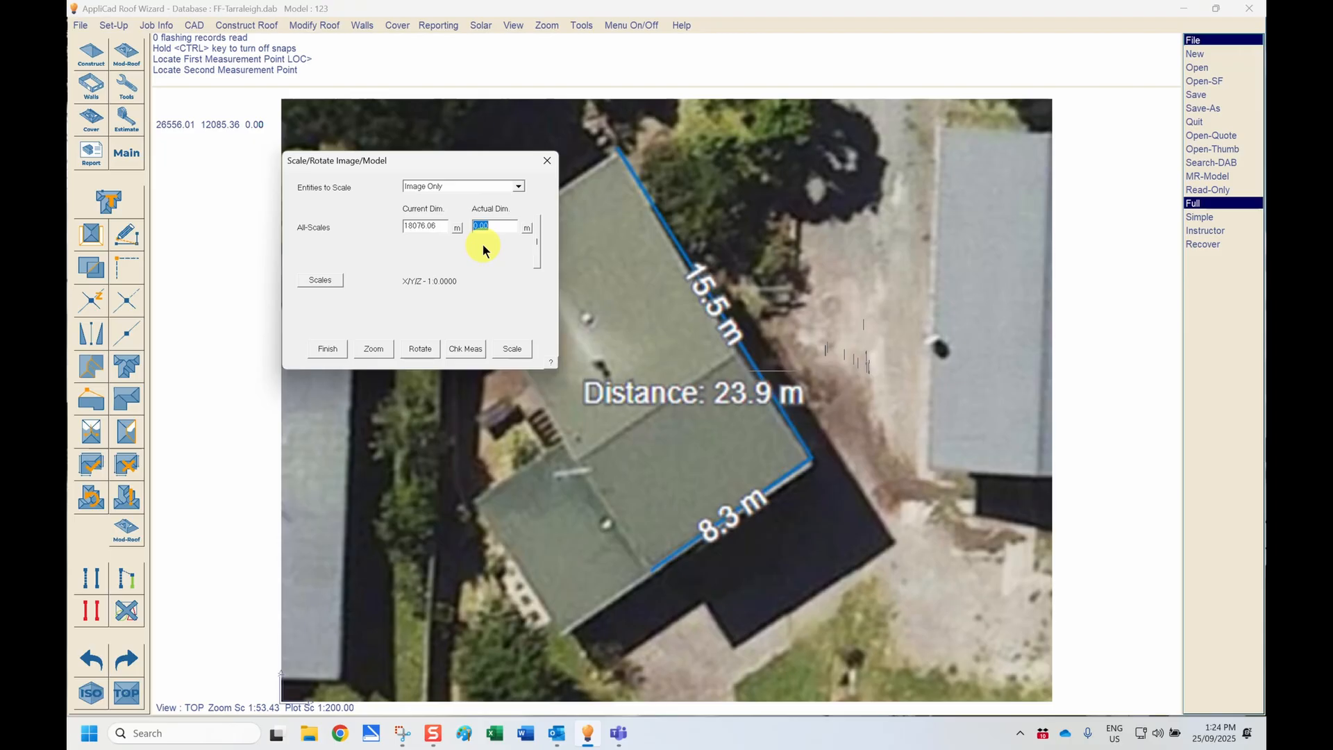
pyautogui.write('15500')
pyautogui.click(514, 347)
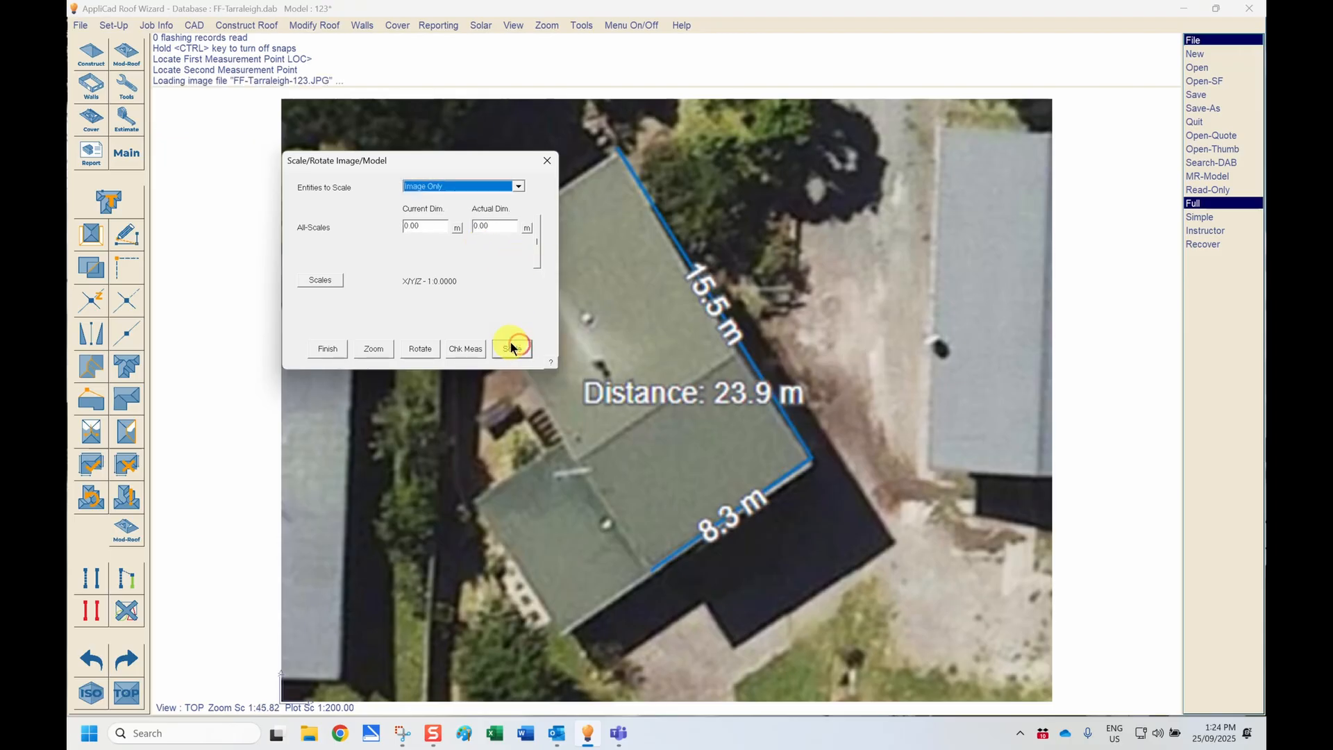
# Step: Check the image scale by measuring the roof's 8.3 m edge between its two end points
pyautogui.click(467, 348)
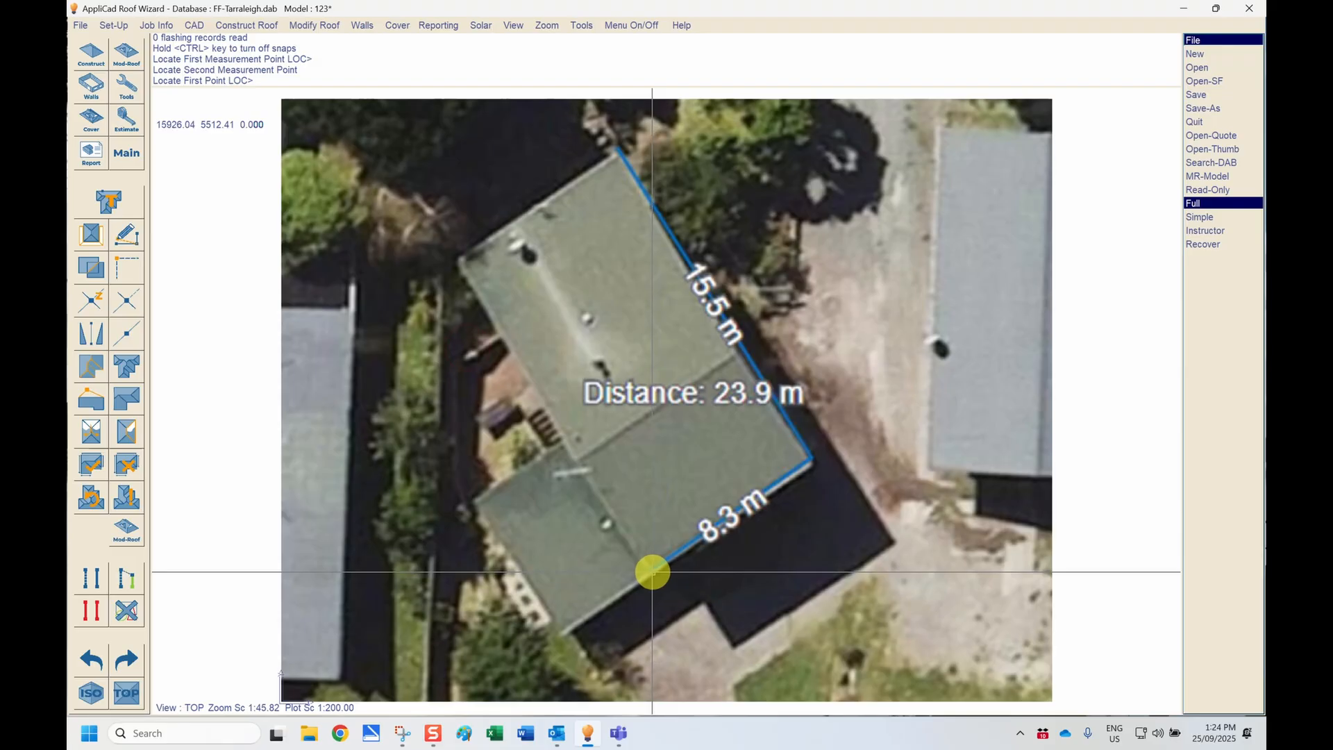
pyautogui.click(652, 572)
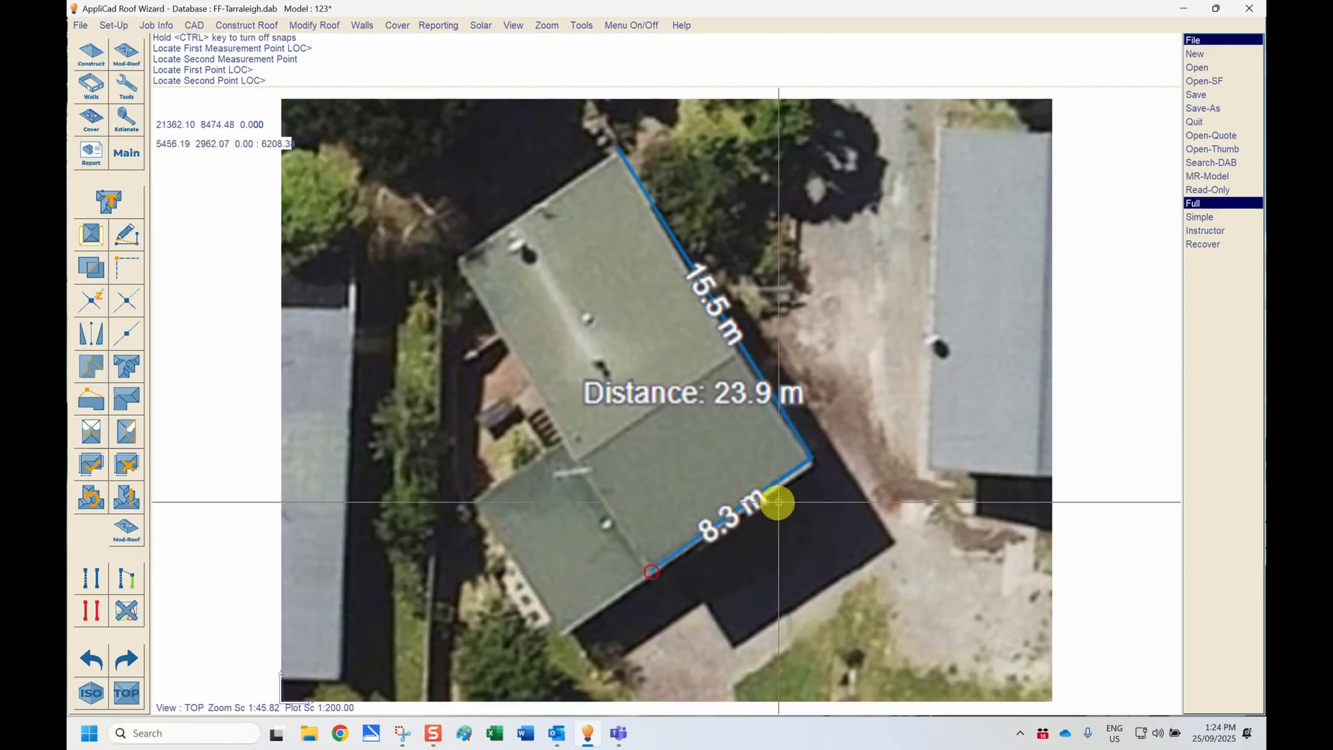
pyautogui.click(809, 460)
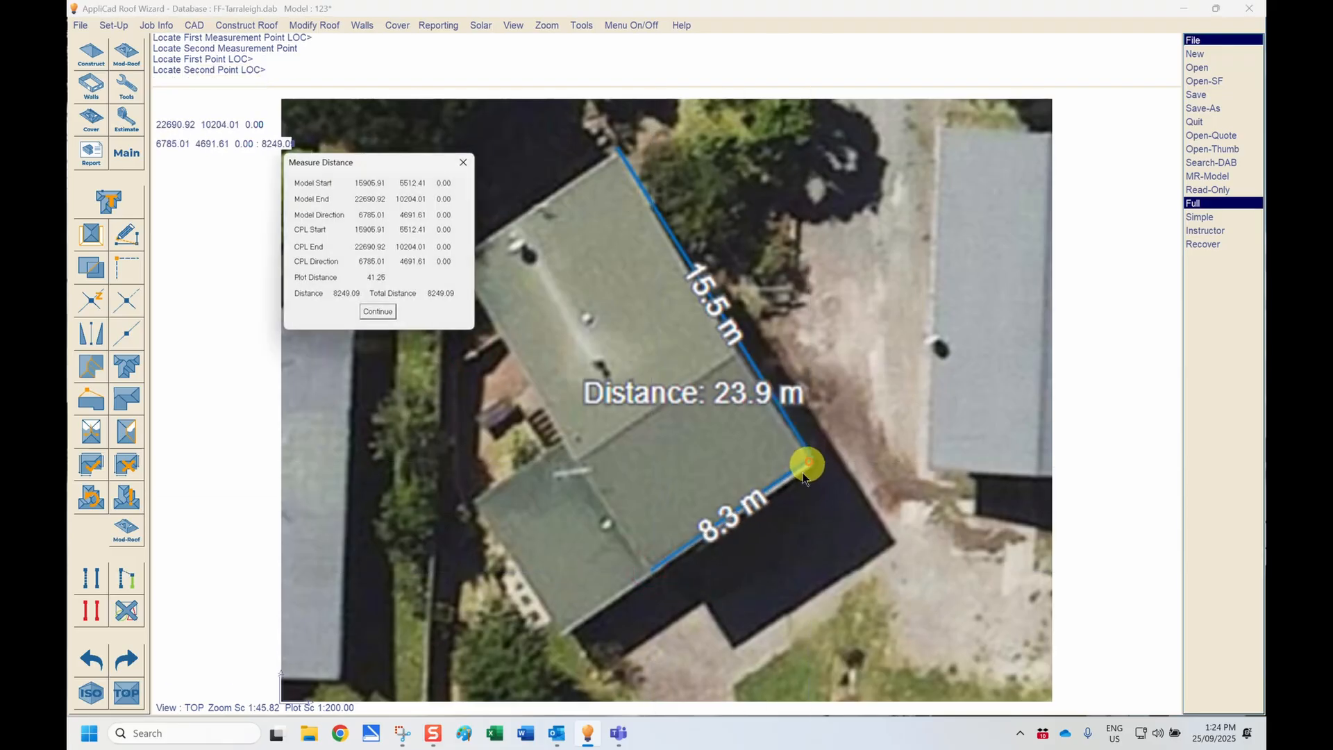
pyautogui.click(373, 315)
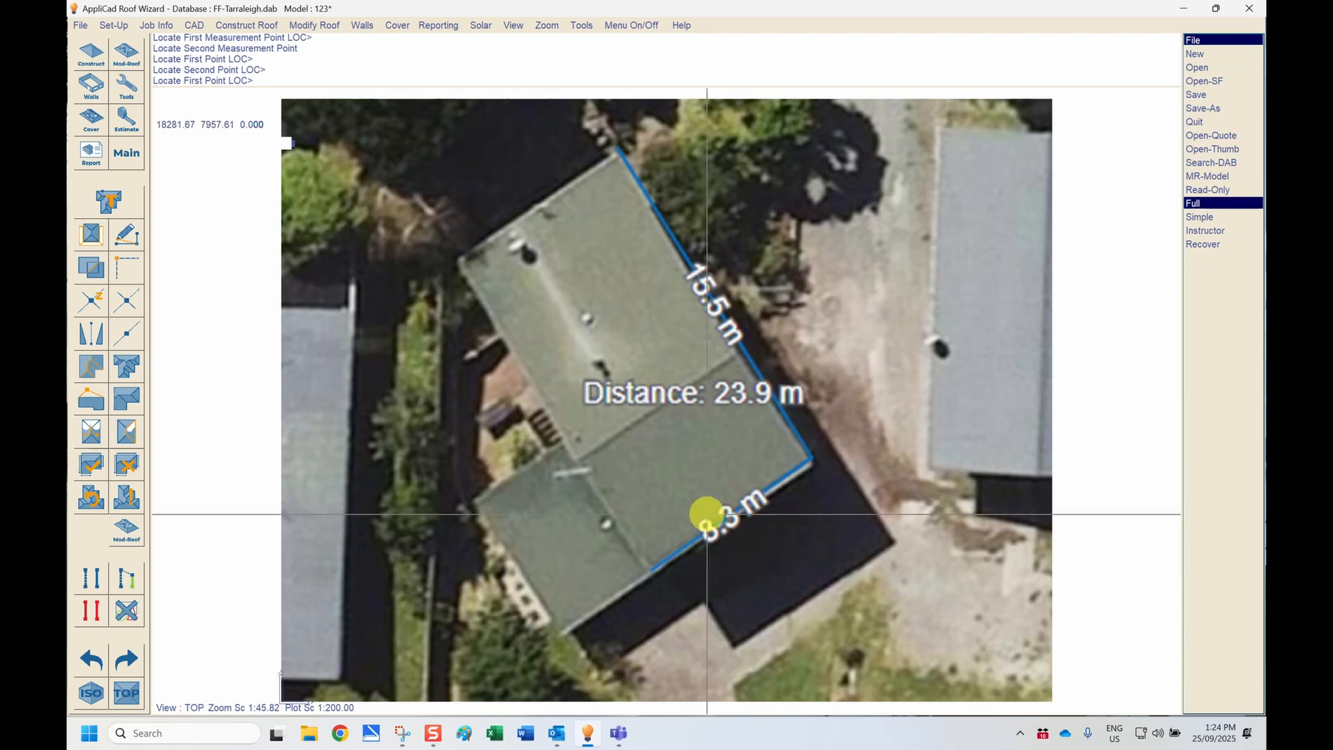
pyautogui.rightClick(651, 459)
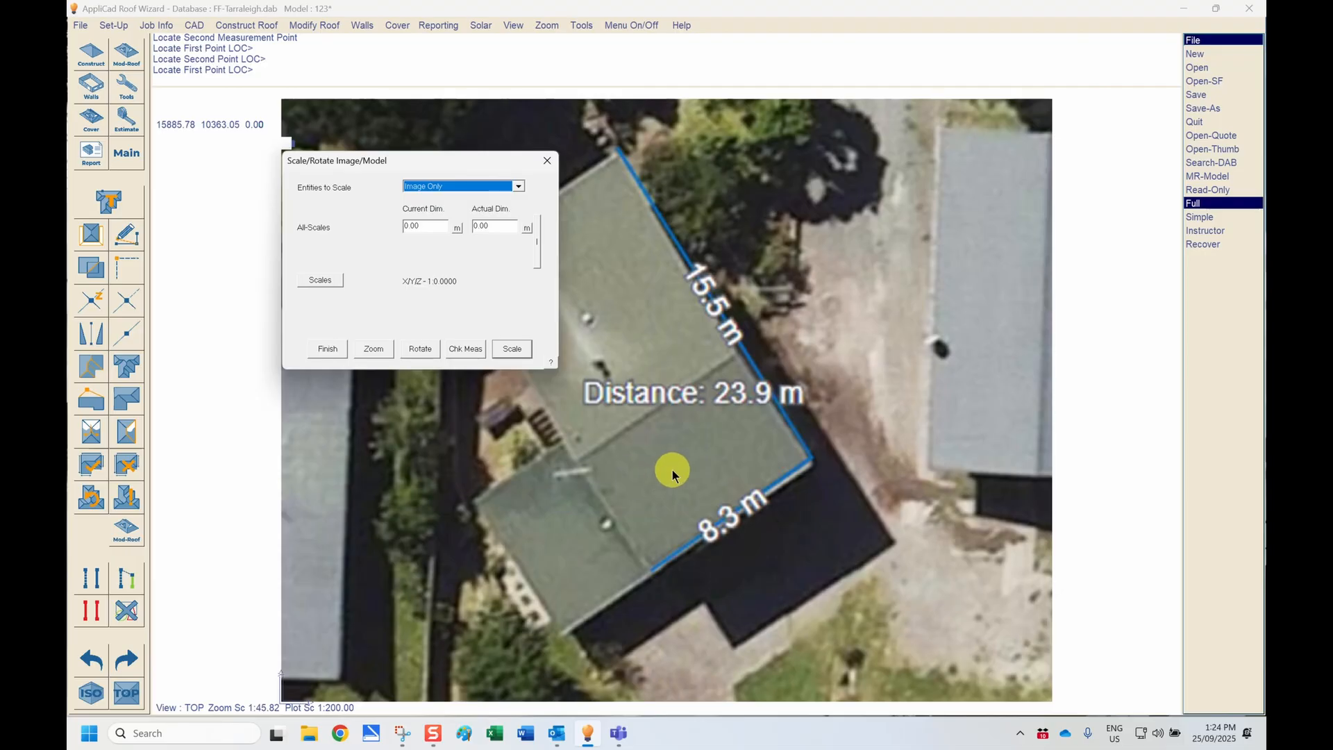
# Step: Rotate the aerial image so the roof's lower edge lies horizontal, and finish scaling and rotating
pyautogui.click(421, 348)
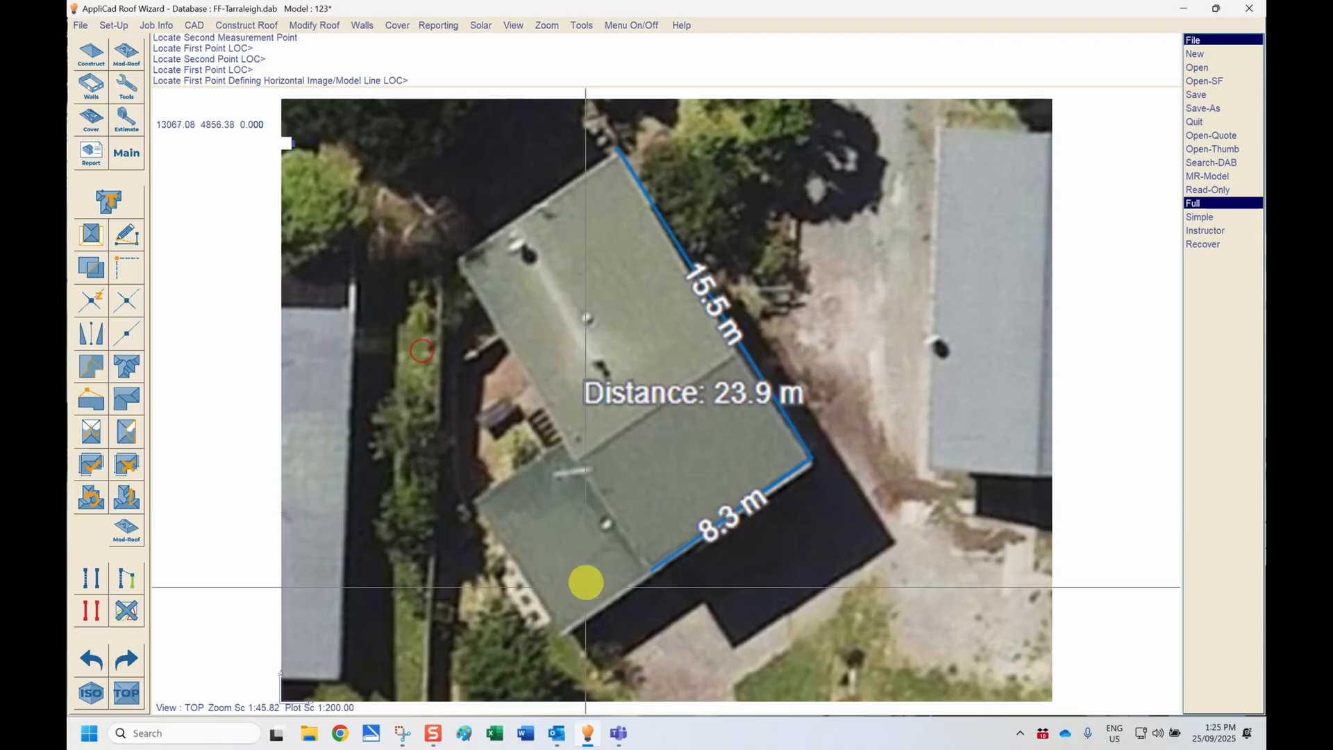
pyautogui.click(559, 636)
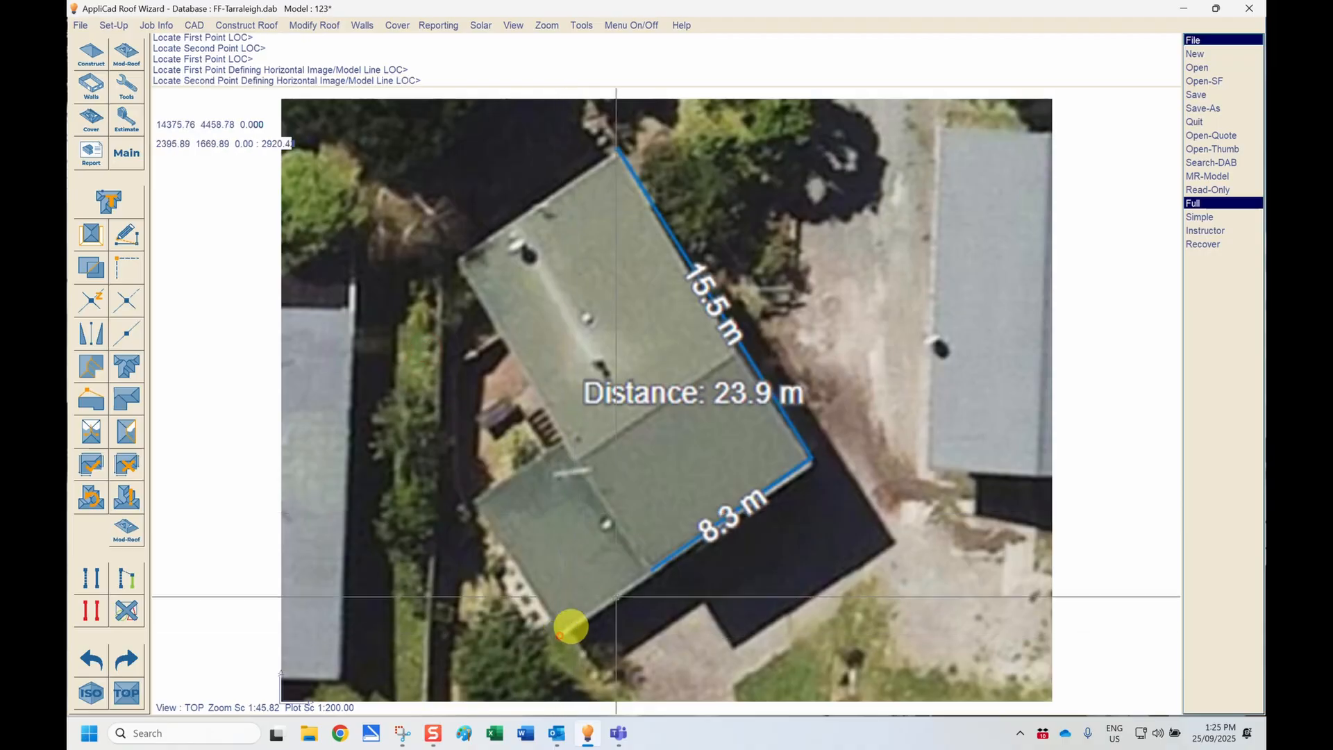
pyautogui.click(1053, 296)
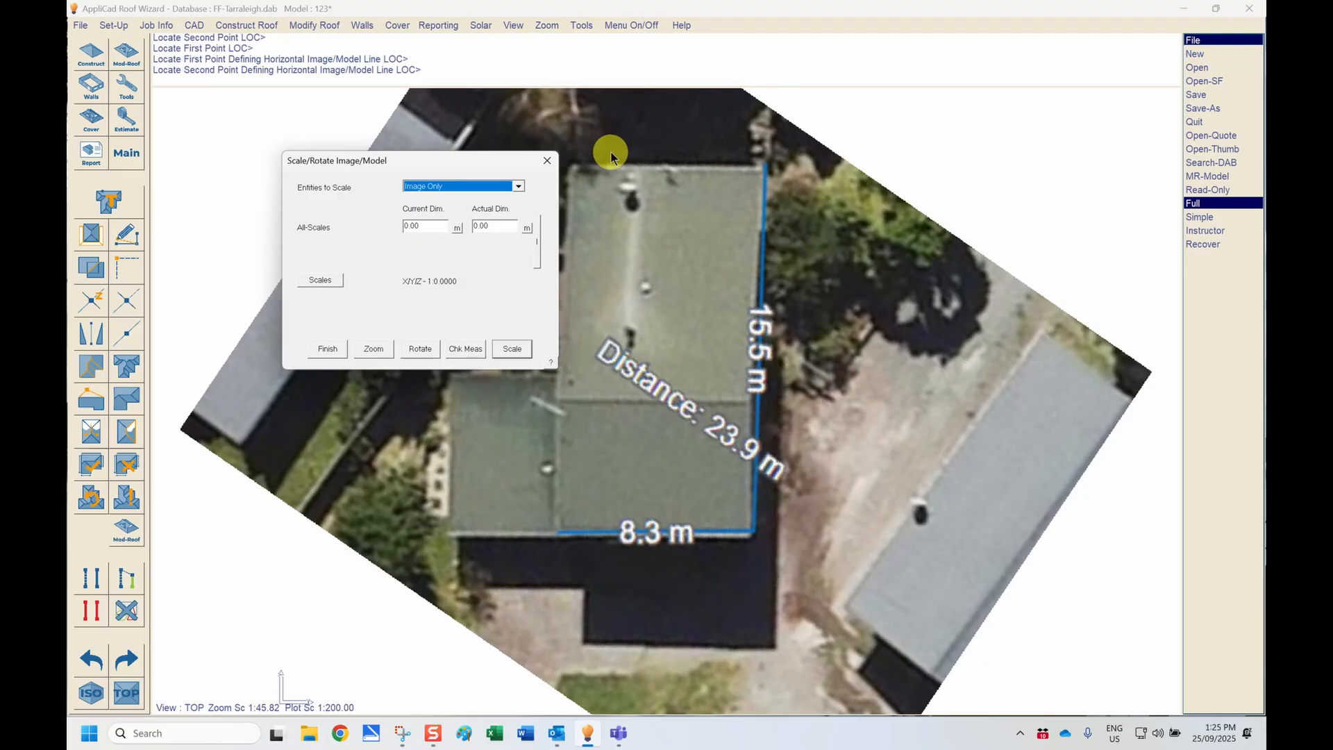
pyautogui.click(336, 348)
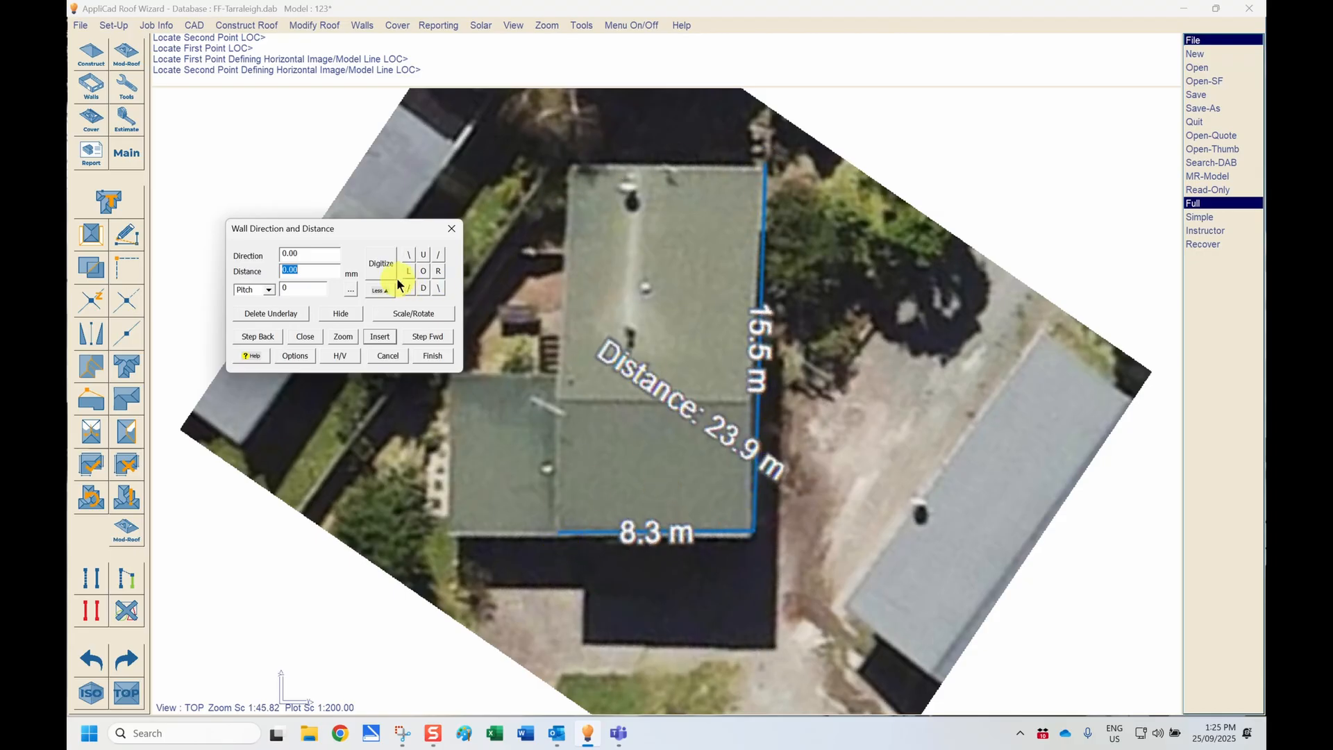
# Step: Start digitizing the outline with 45° angle snapping, running an 8300 mm line right from the inner end of the 8.3 m edge
pyautogui.click(381, 265)
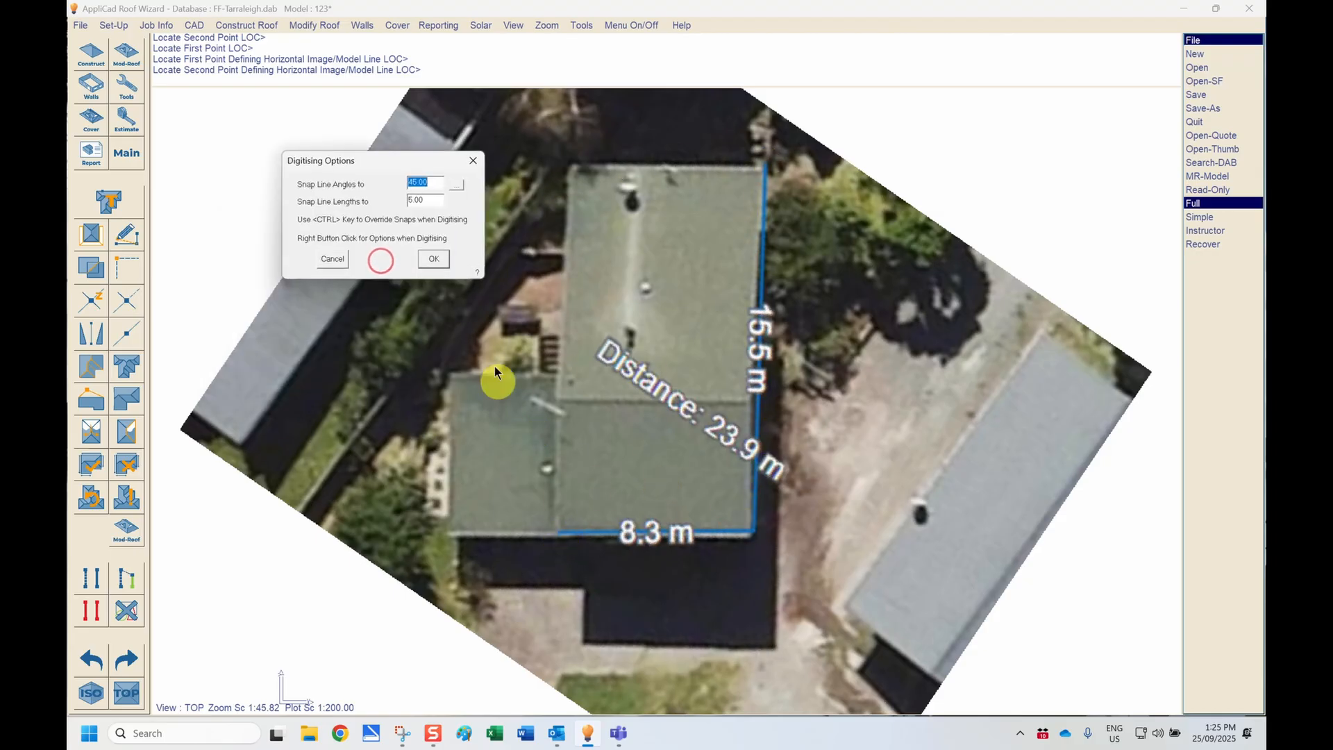
pyautogui.click(425, 200)
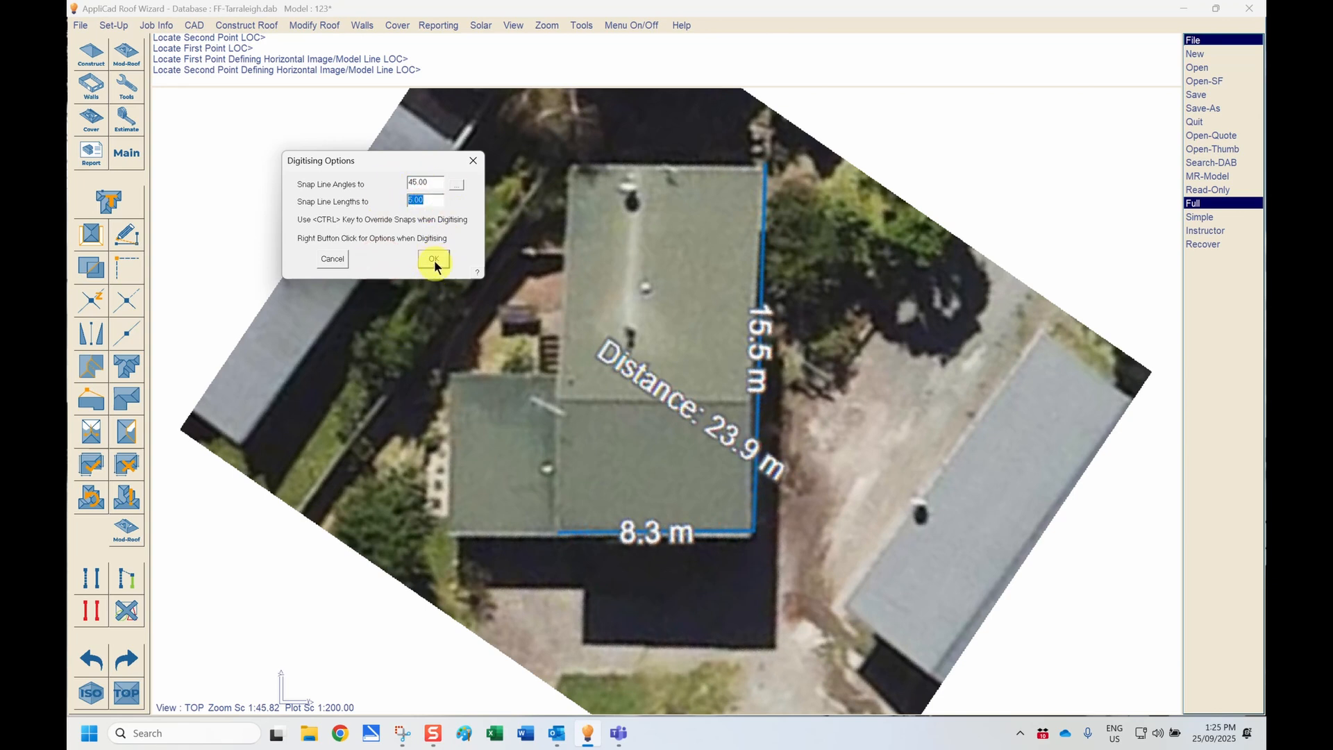
pyautogui.click(432, 260)
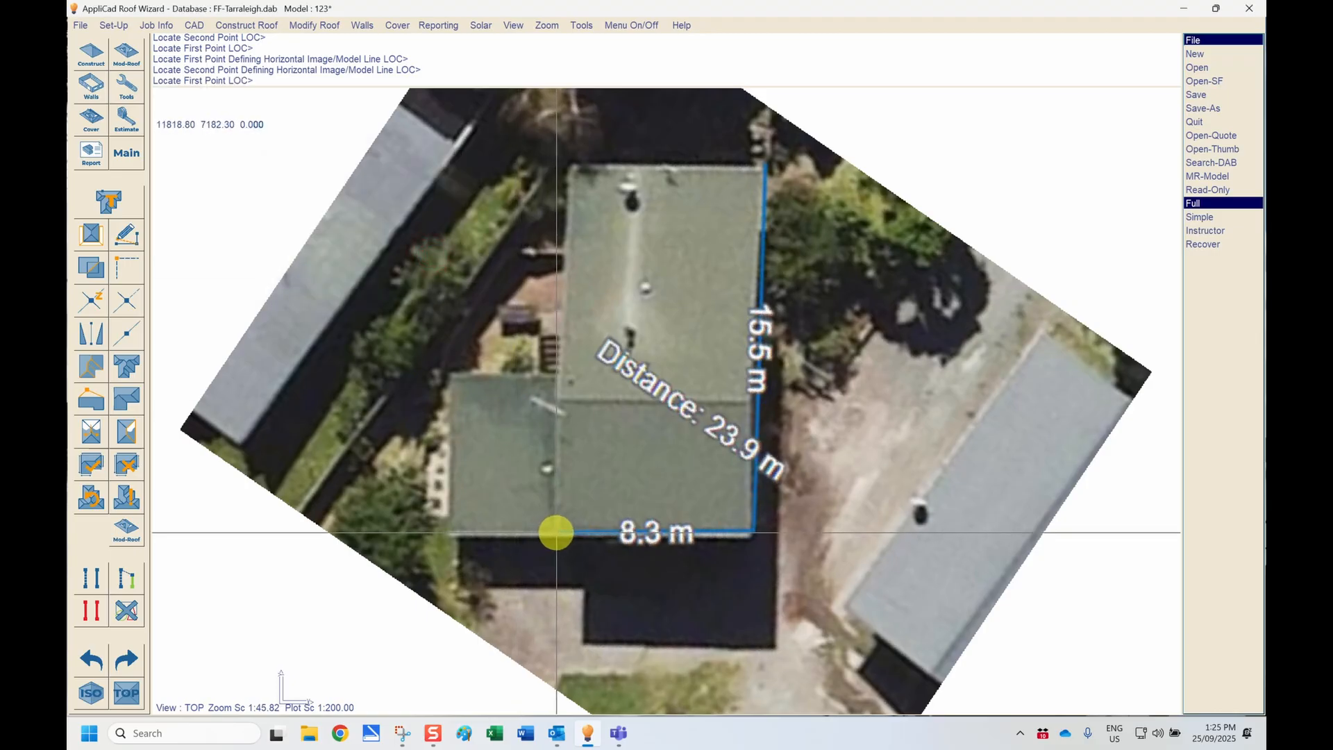
pyautogui.click(557, 533)
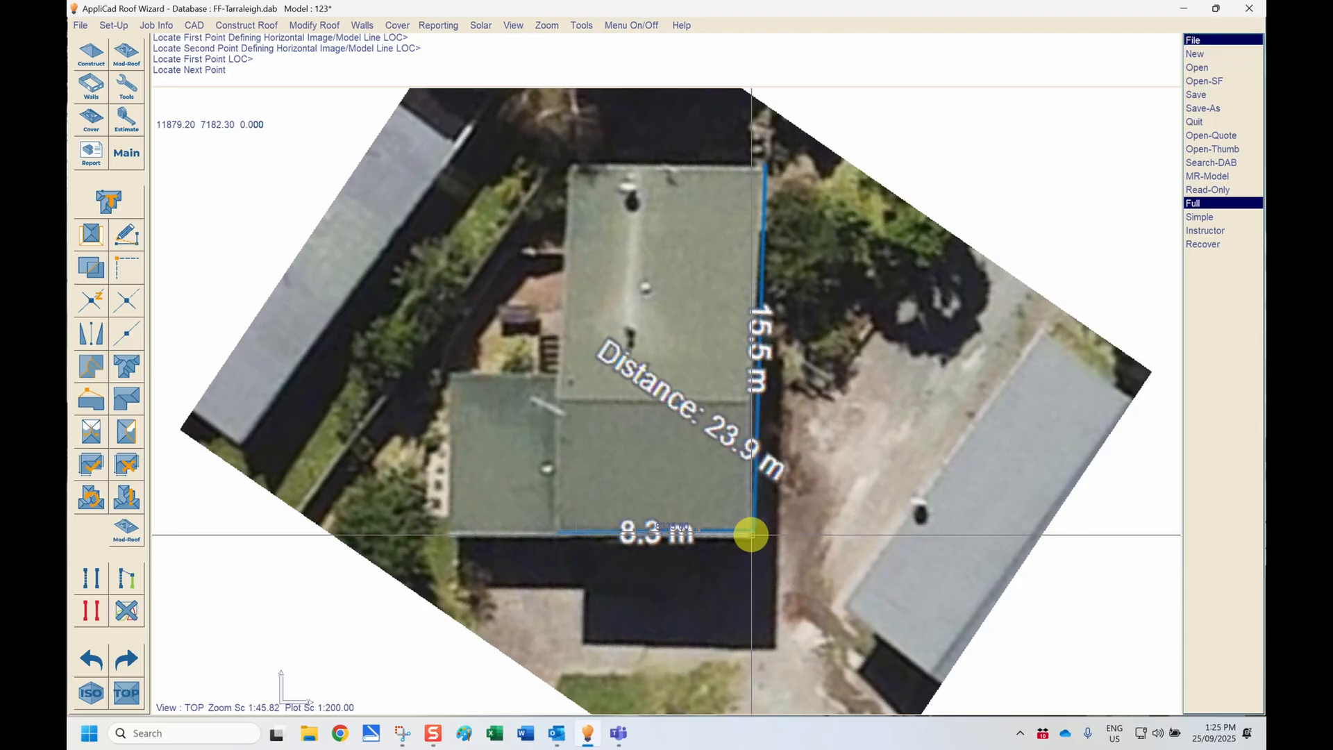
pyautogui.write('r')
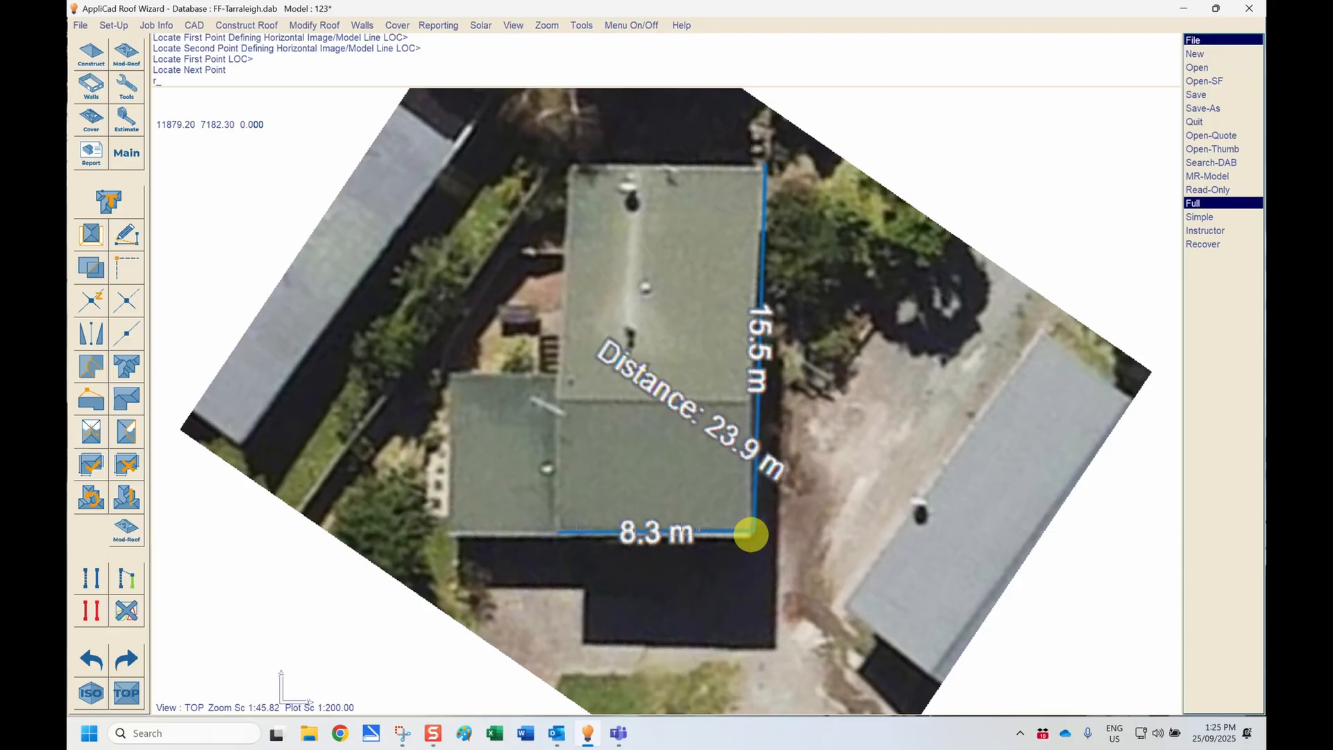
pyautogui.write('8300')
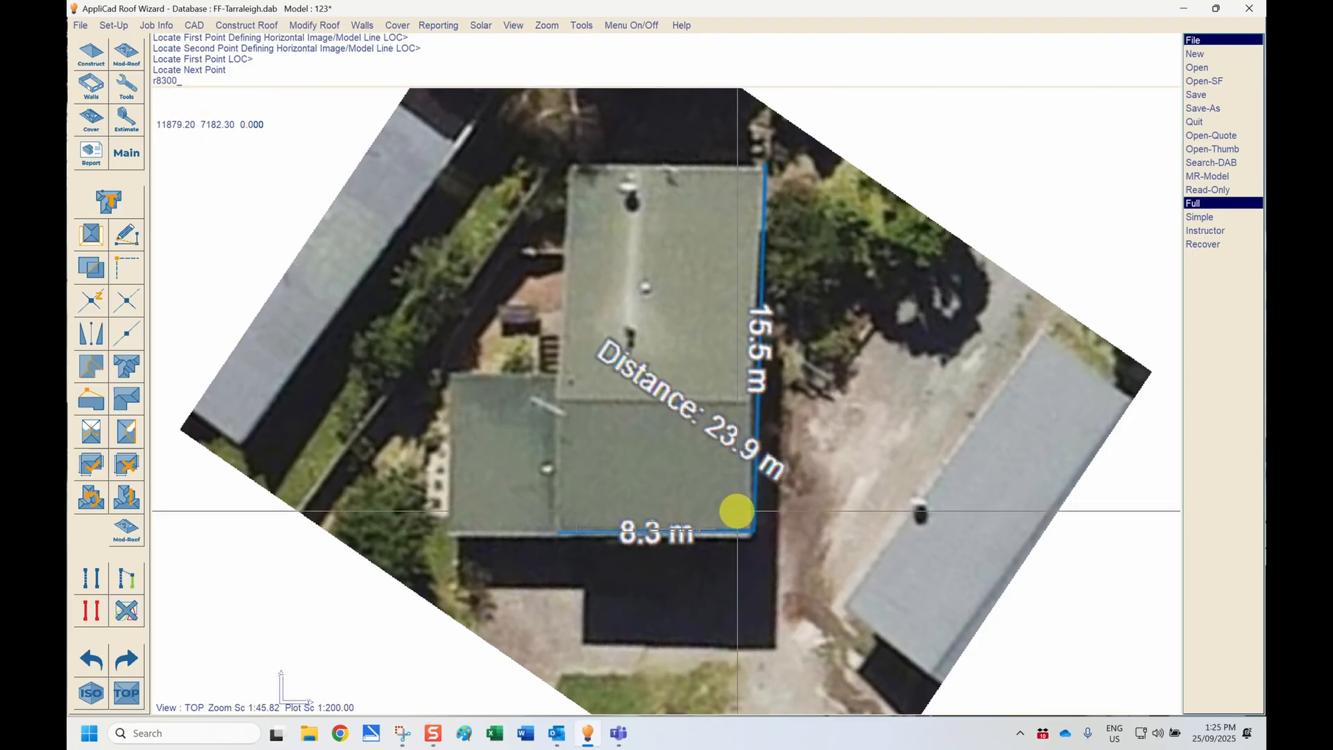
pyautogui.press('Return')
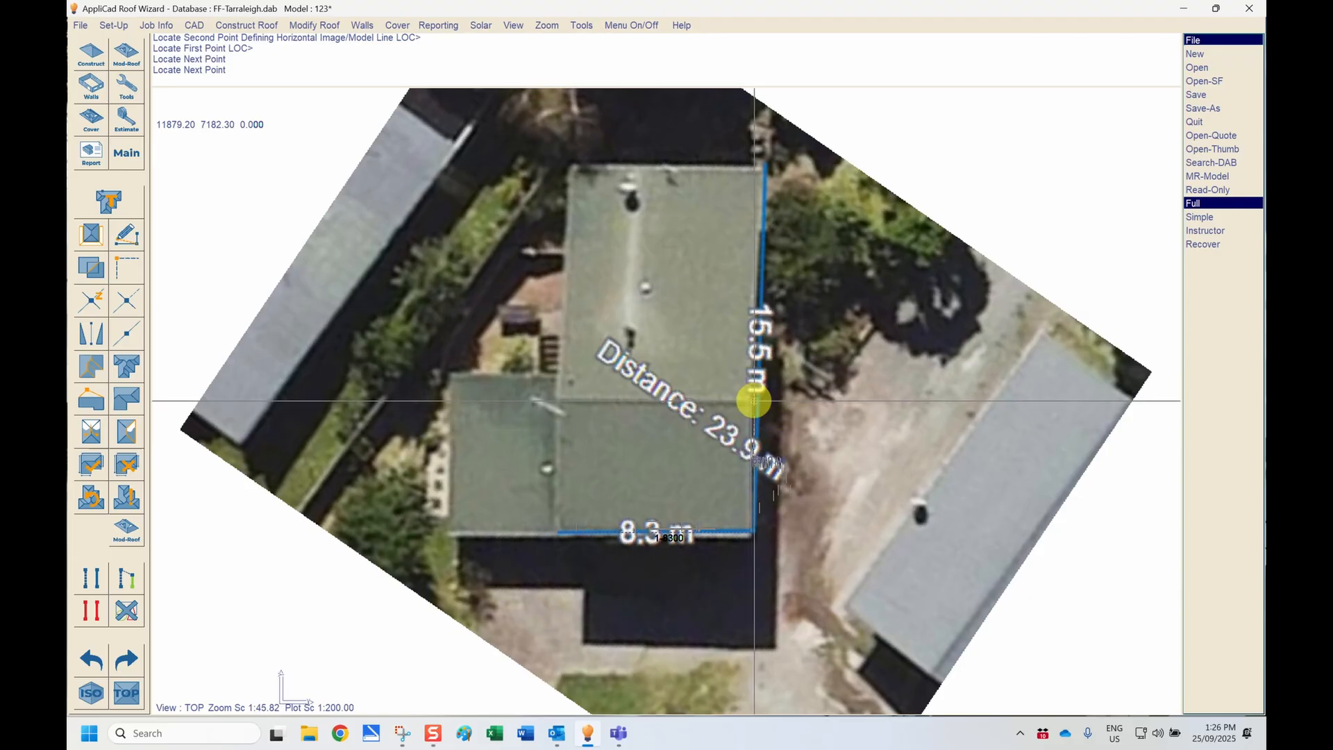
# Step: Add two consecutive 5600 mm lines upward and close the outline with the Close Square method
pyautogui.write('u5600_')
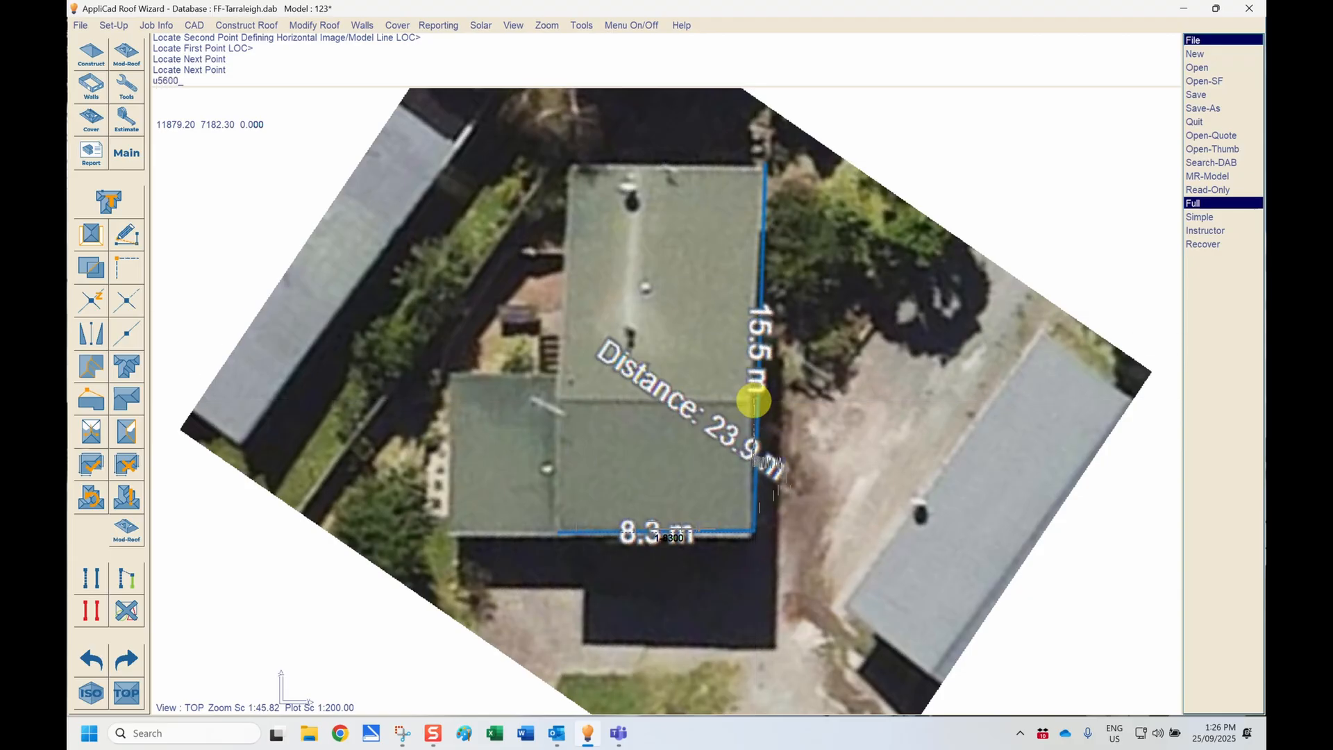
pyautogui.press('Return')
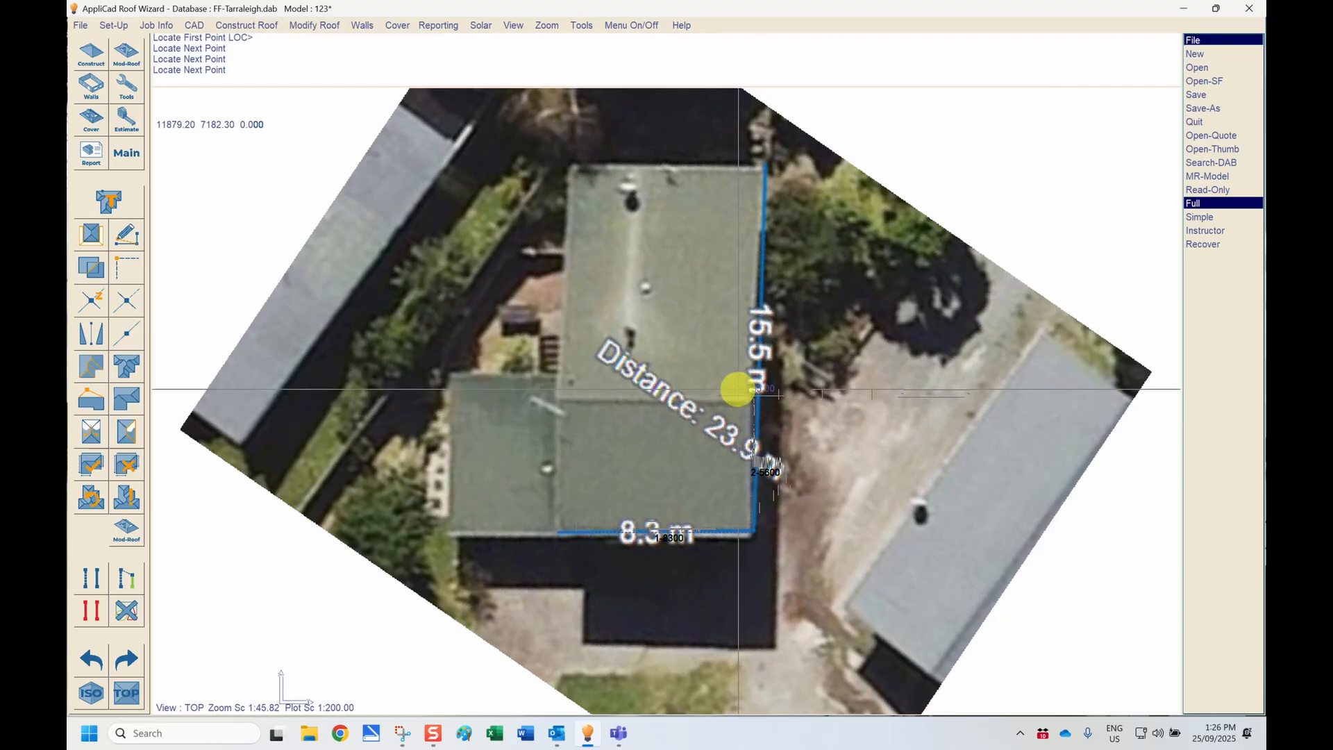
pyautogui.write('u56')
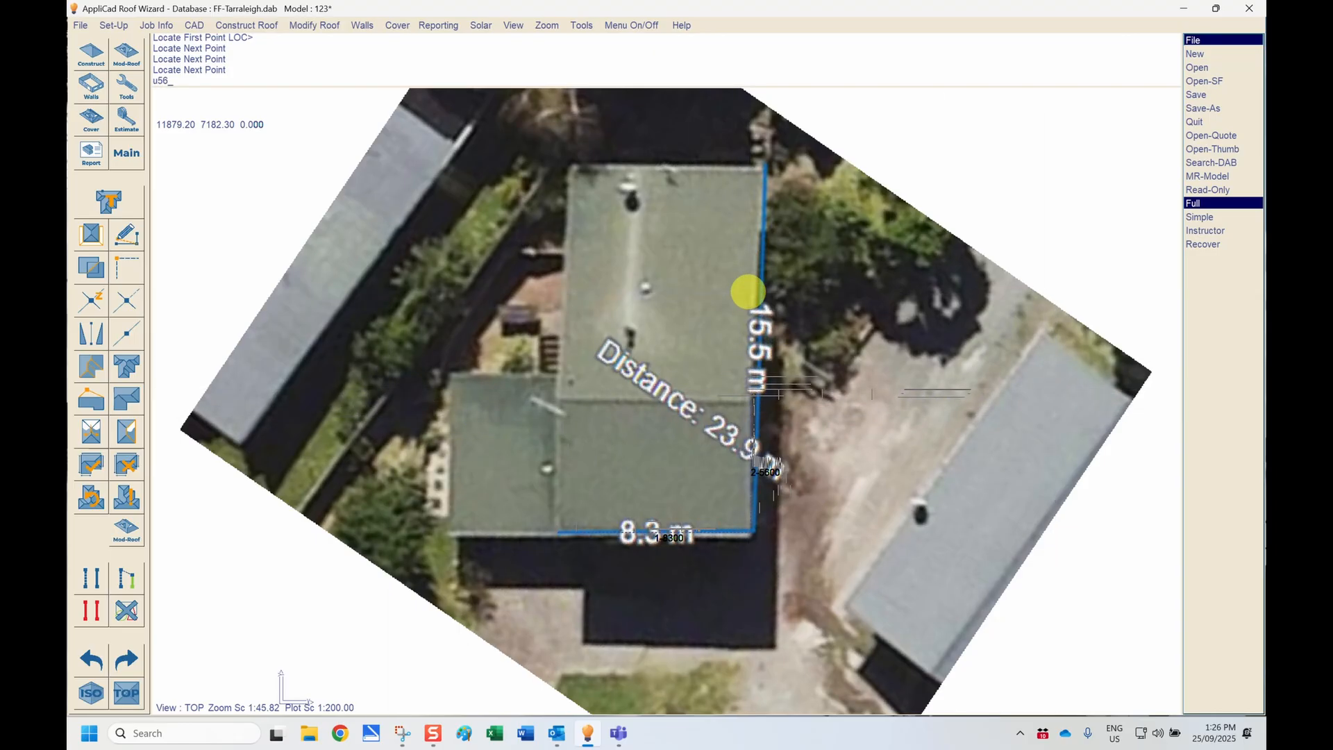
pyautogui.press('Return')
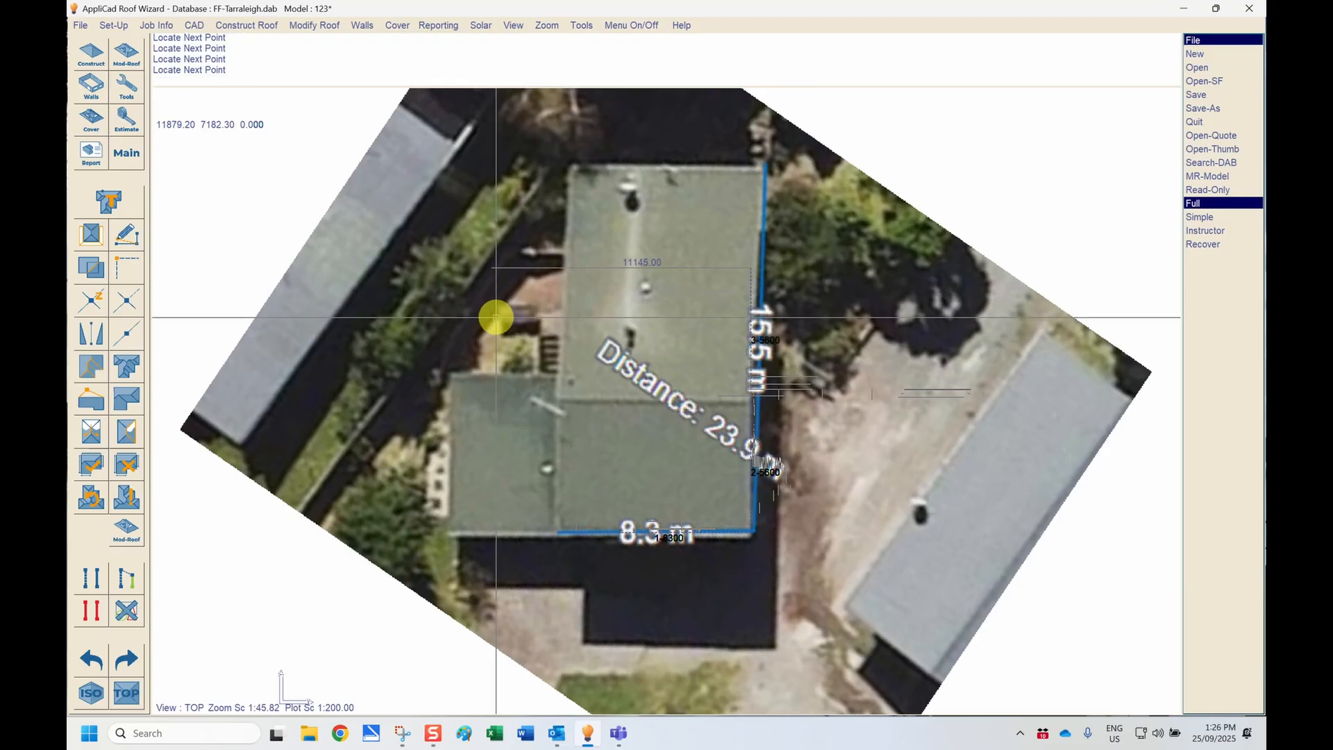
pyautogui.rightClick(555, 306)
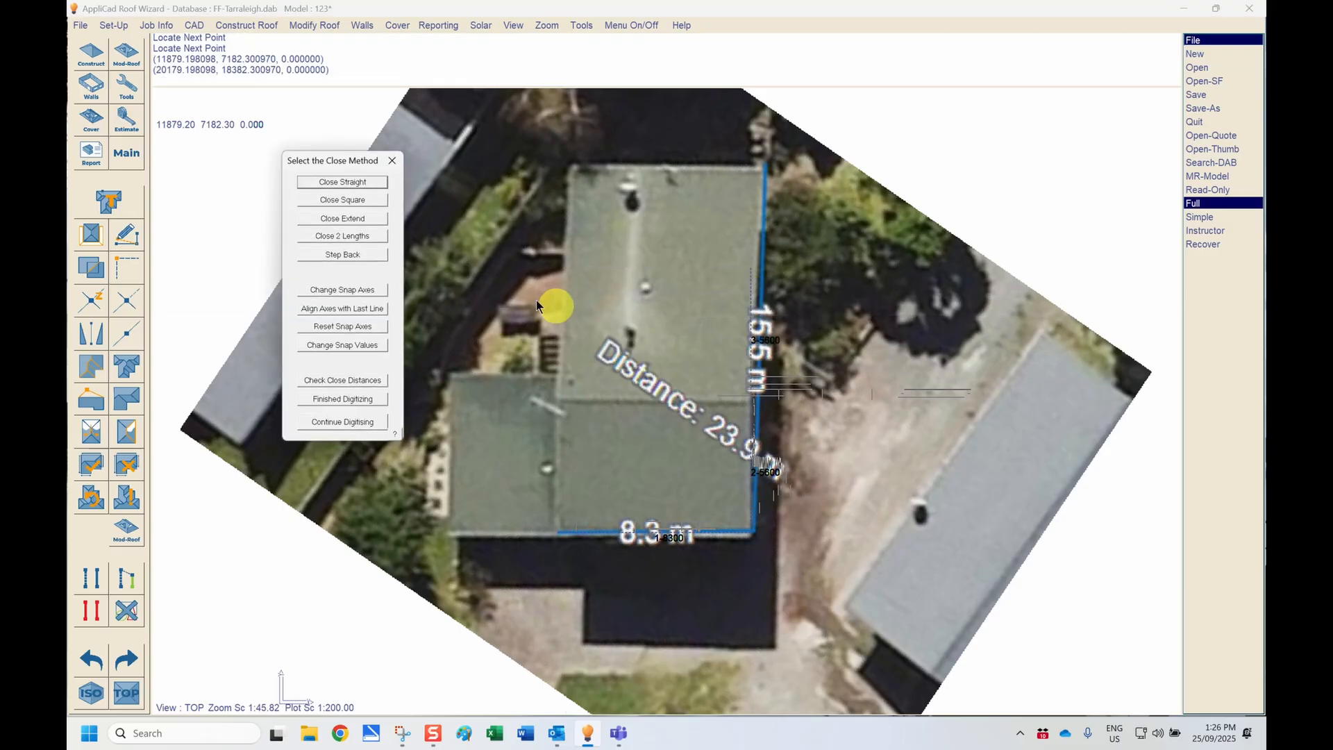
pyautogui.click(367, 201)
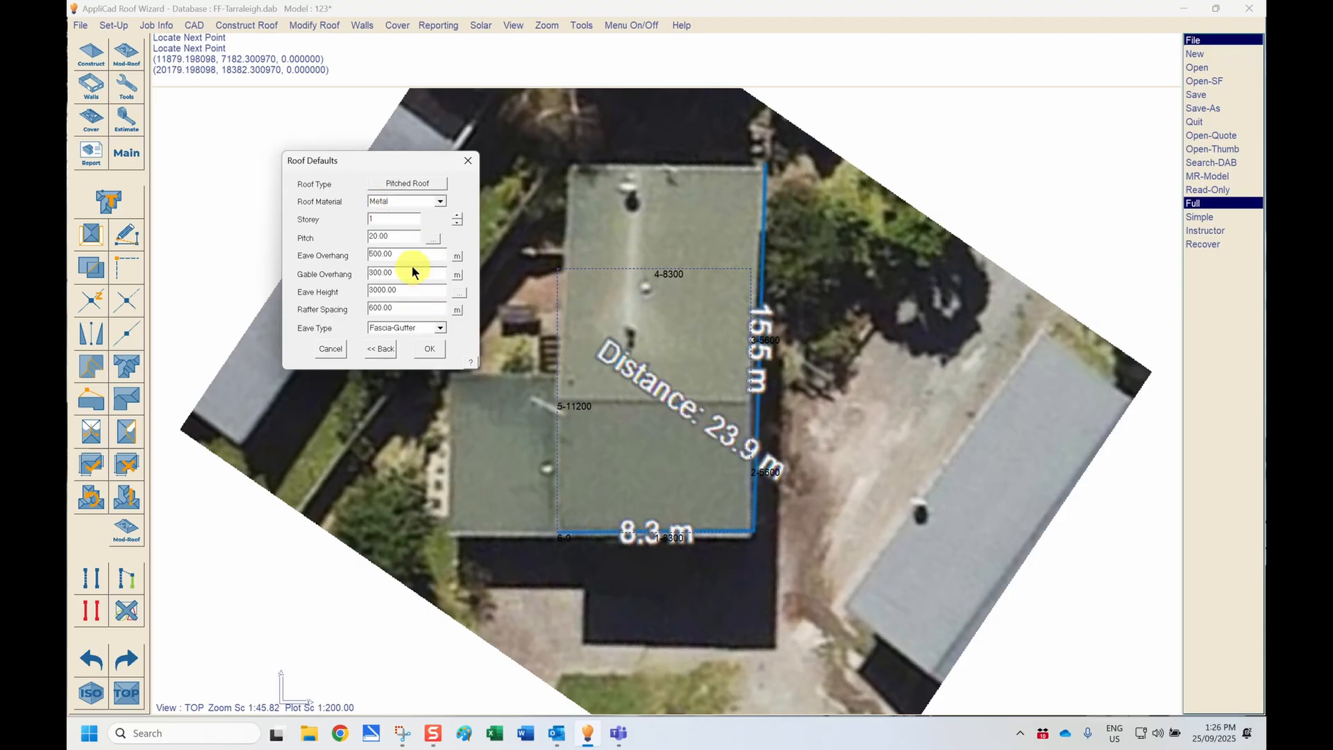
# Step: Start measuring the default roof pitch from an image, using the house photo pasted from the clipboard
pyautogui.click(391, 237)
pyautogui.moveTo(391, 237); pyautogui.dragTo(344, 236)
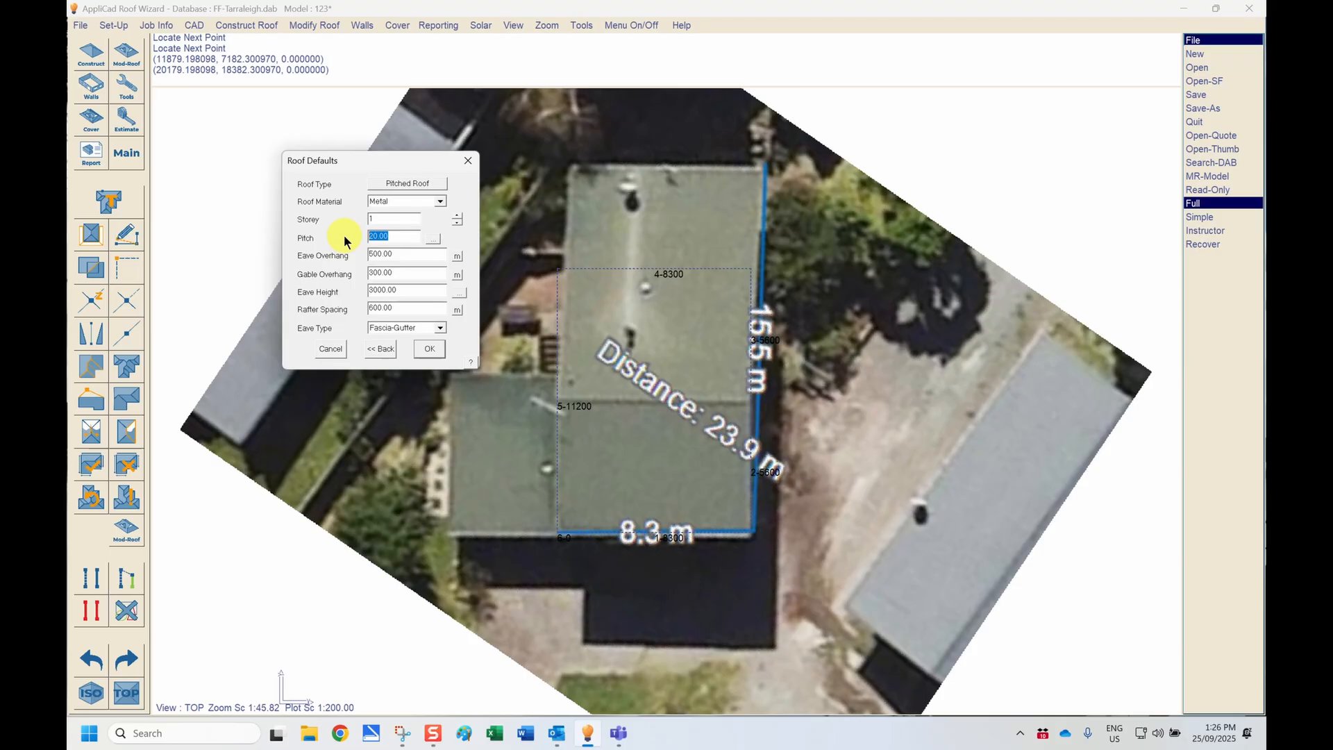
pyautogui.click(433, 239)
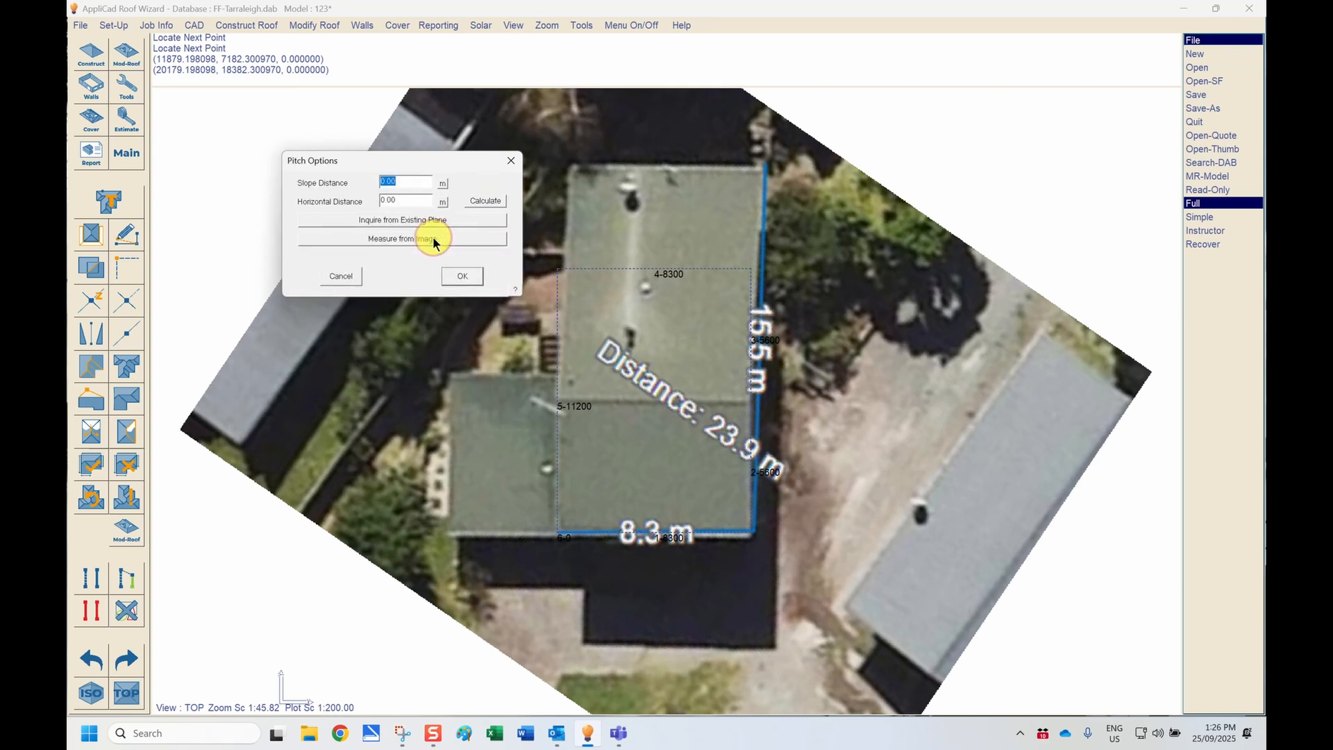
pyautogui.click(453, 243)
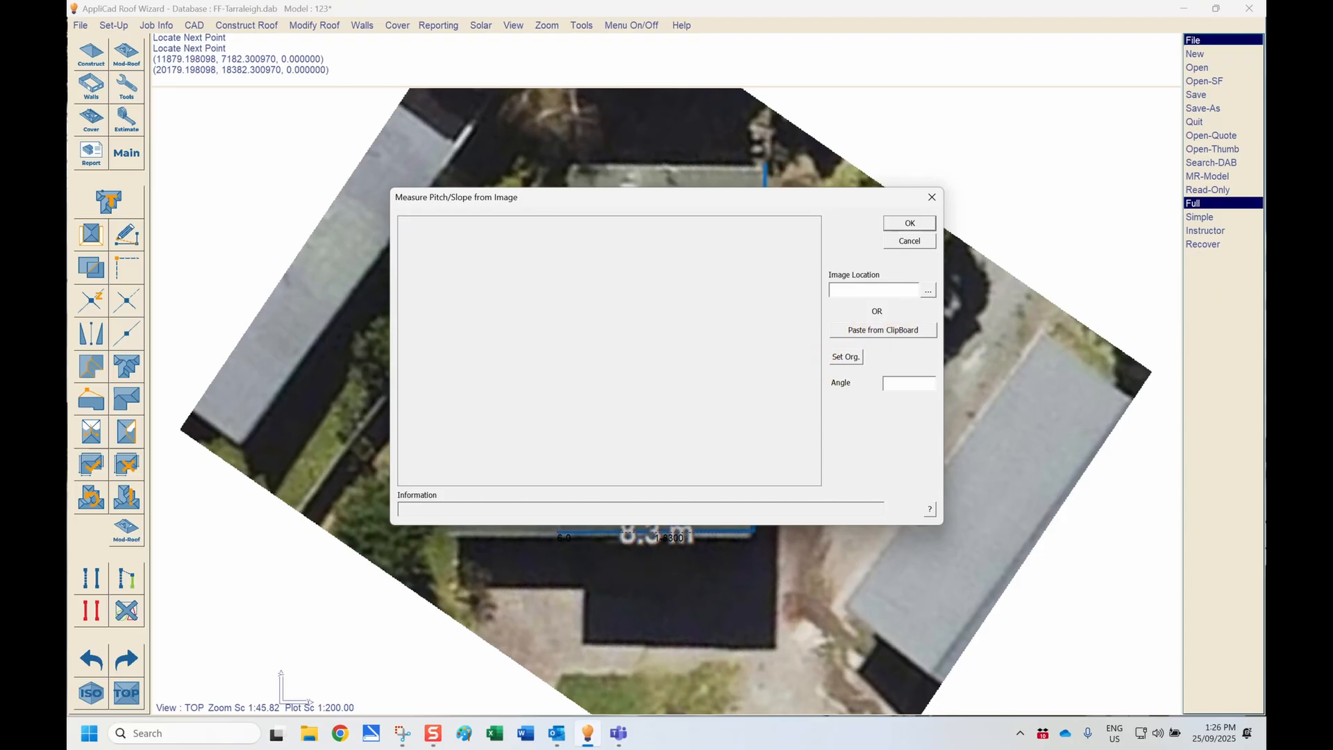
pyautogui.click(403, 733)
pyautogui.click(895, 330)
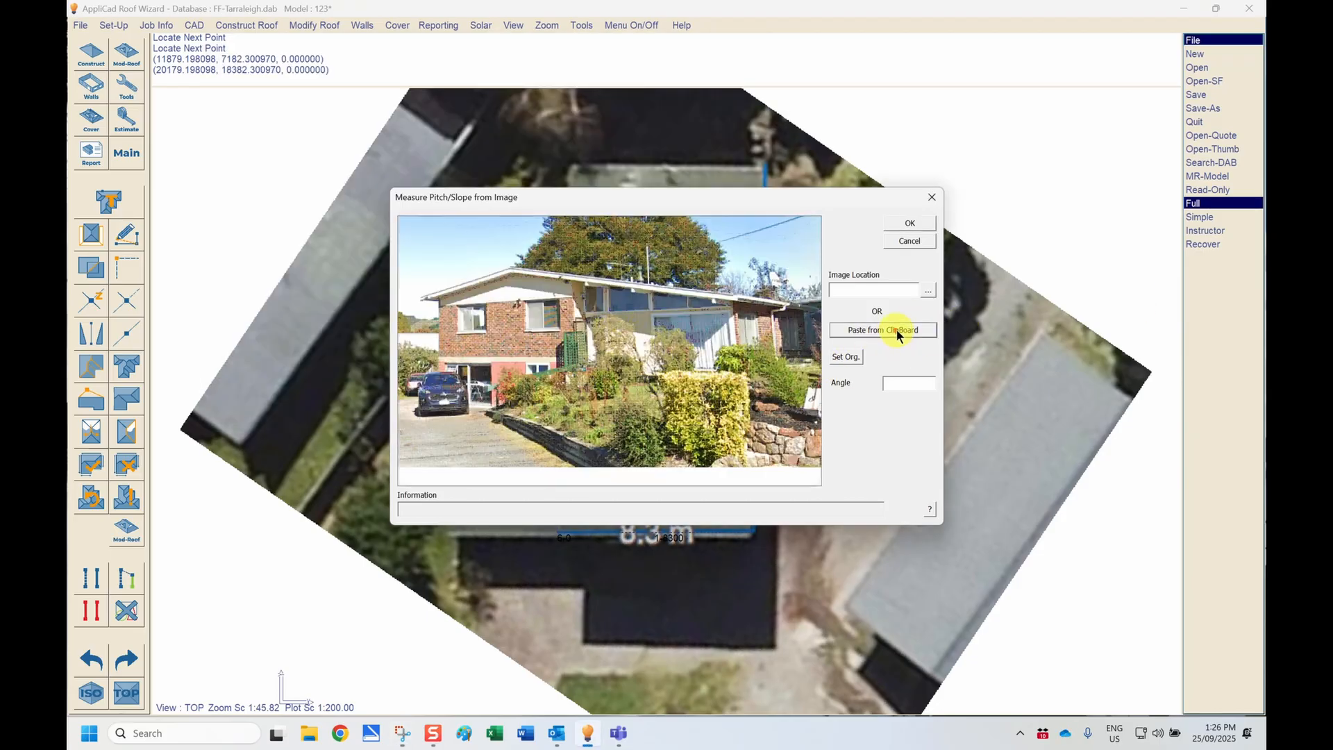
# Step: Measure the roof pitch on the house photo from an origin at the left eave, a base line endpoint and a slope endpoint
pyautogui.click(848, 357)
pyautogui.click(419, 296)
pyautogui.click(884, 356)
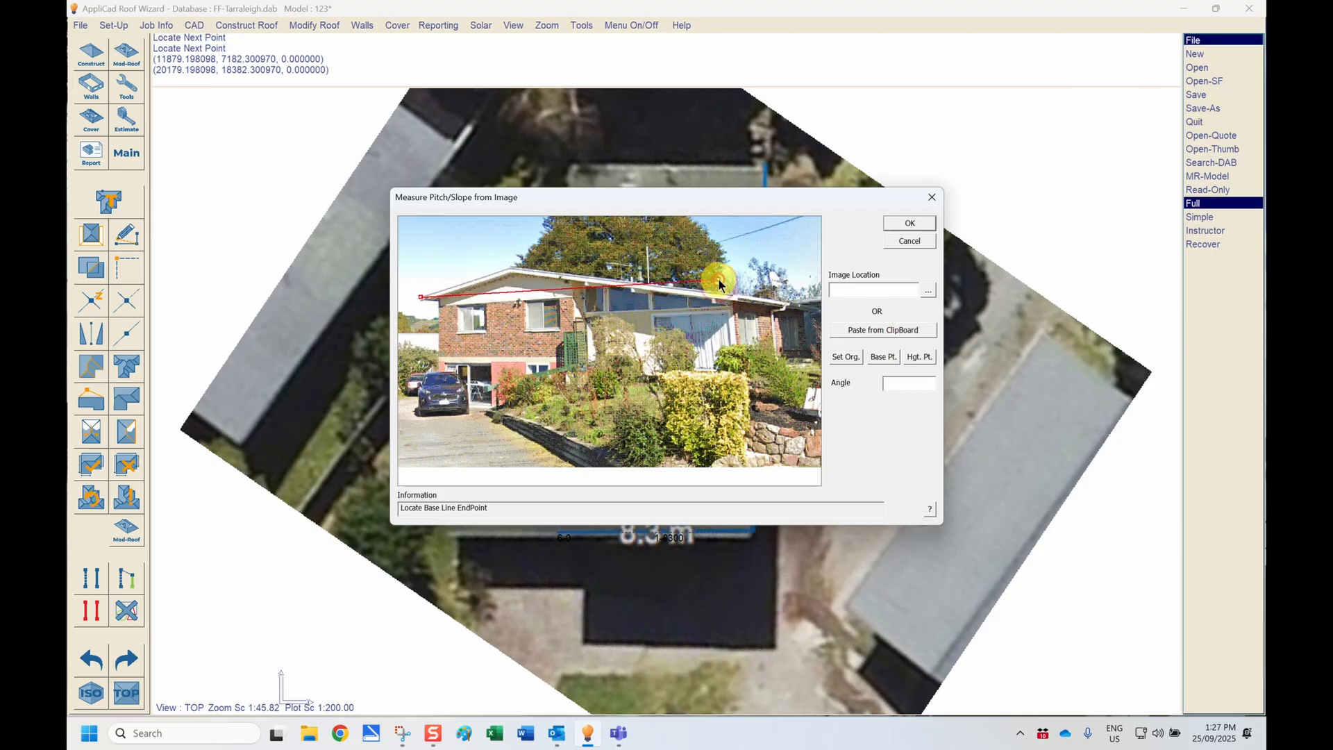
pyautogui.click(719, 282)
pyautogui.click(916, 357)
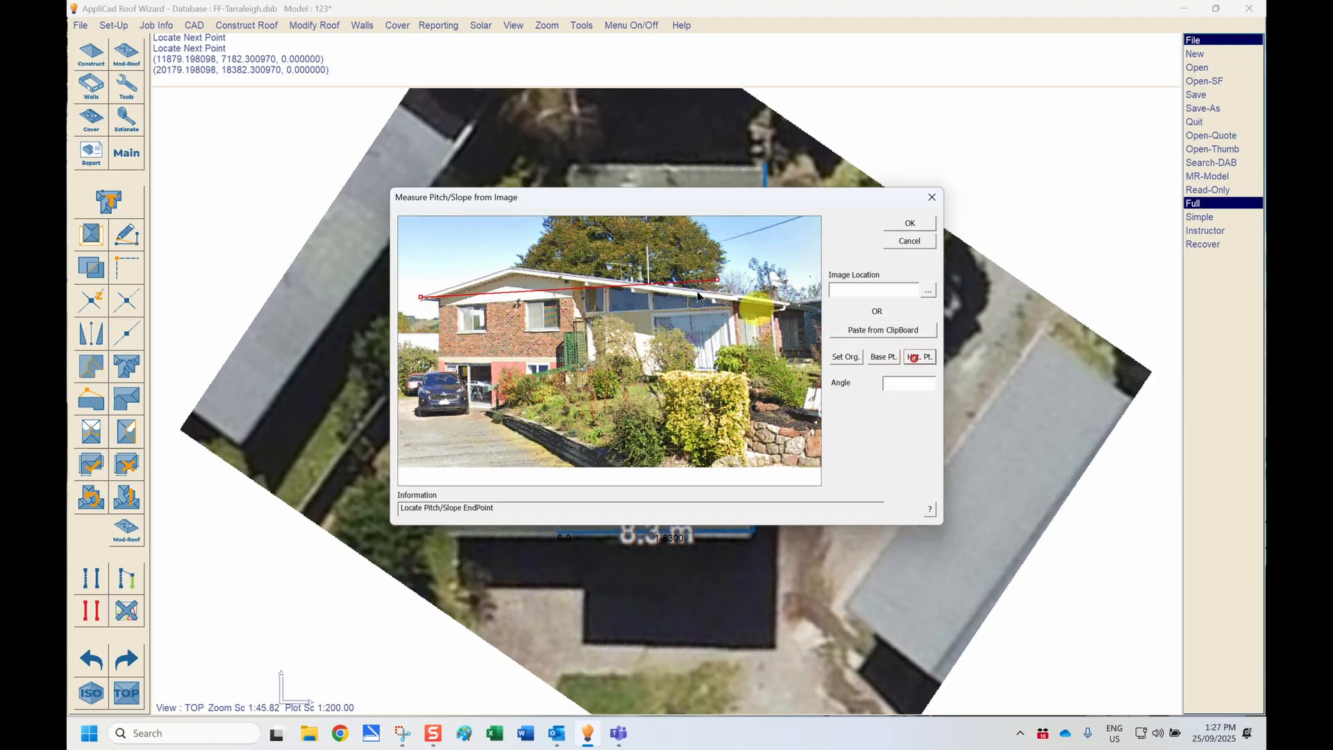
pyautogui.click(581, 246)
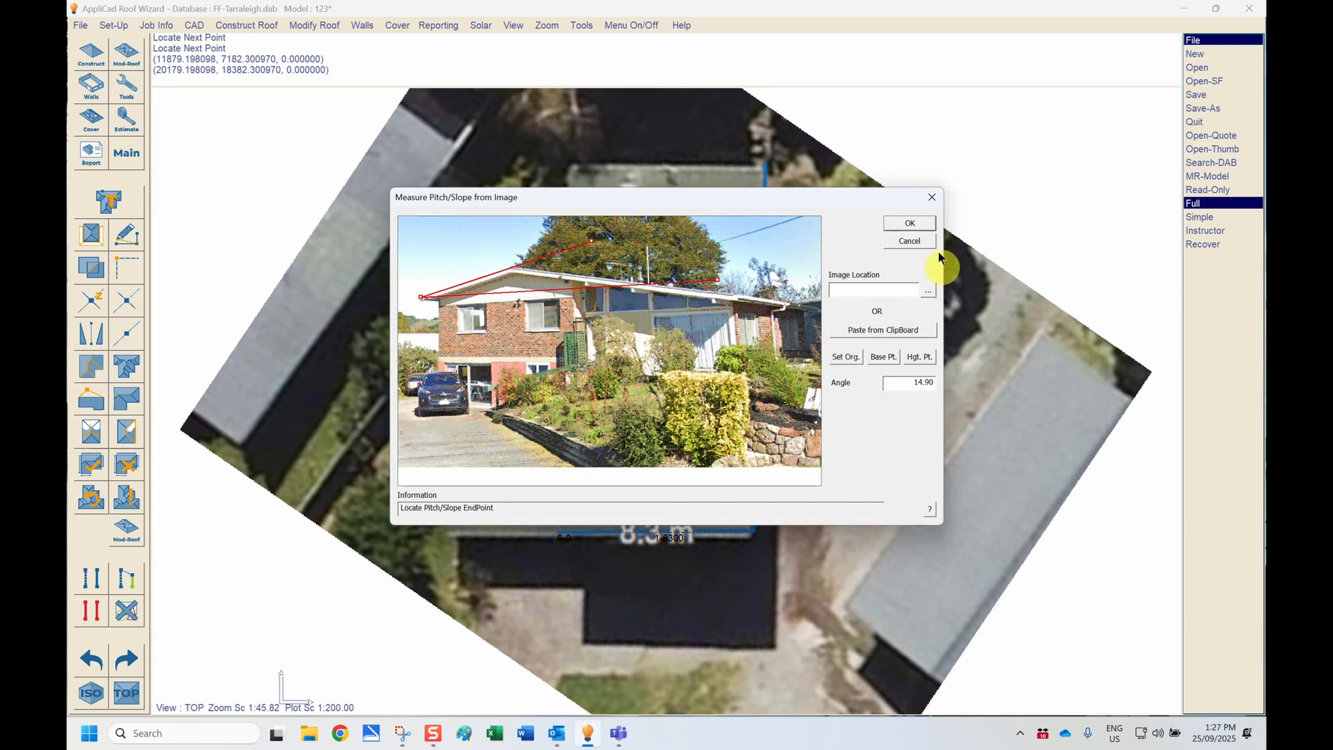
pyautogui.click(918, 224)
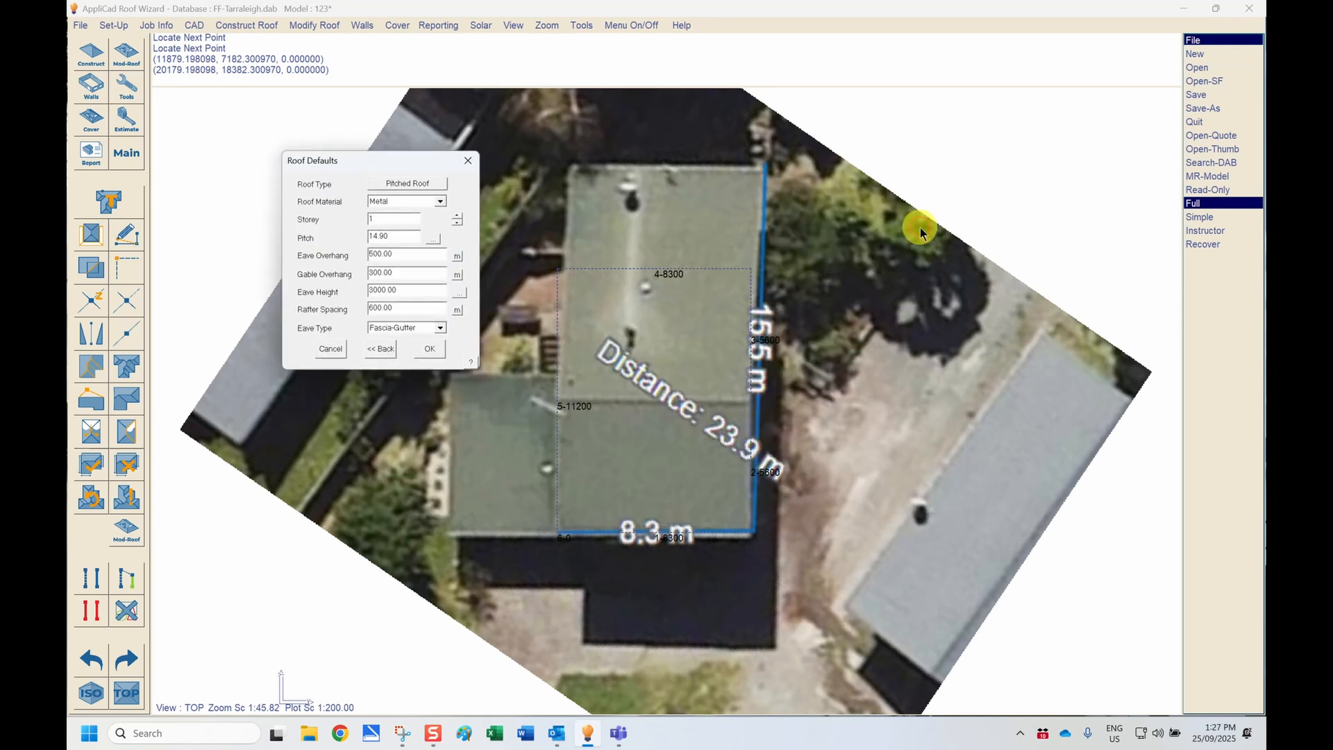
# Step: Set the roof defaults to a pitch of 15 with eave and gable overhangs of 0, and accept them
pyautogui.moveTo(395, 237); pyautogui.dragTo(323, 248)
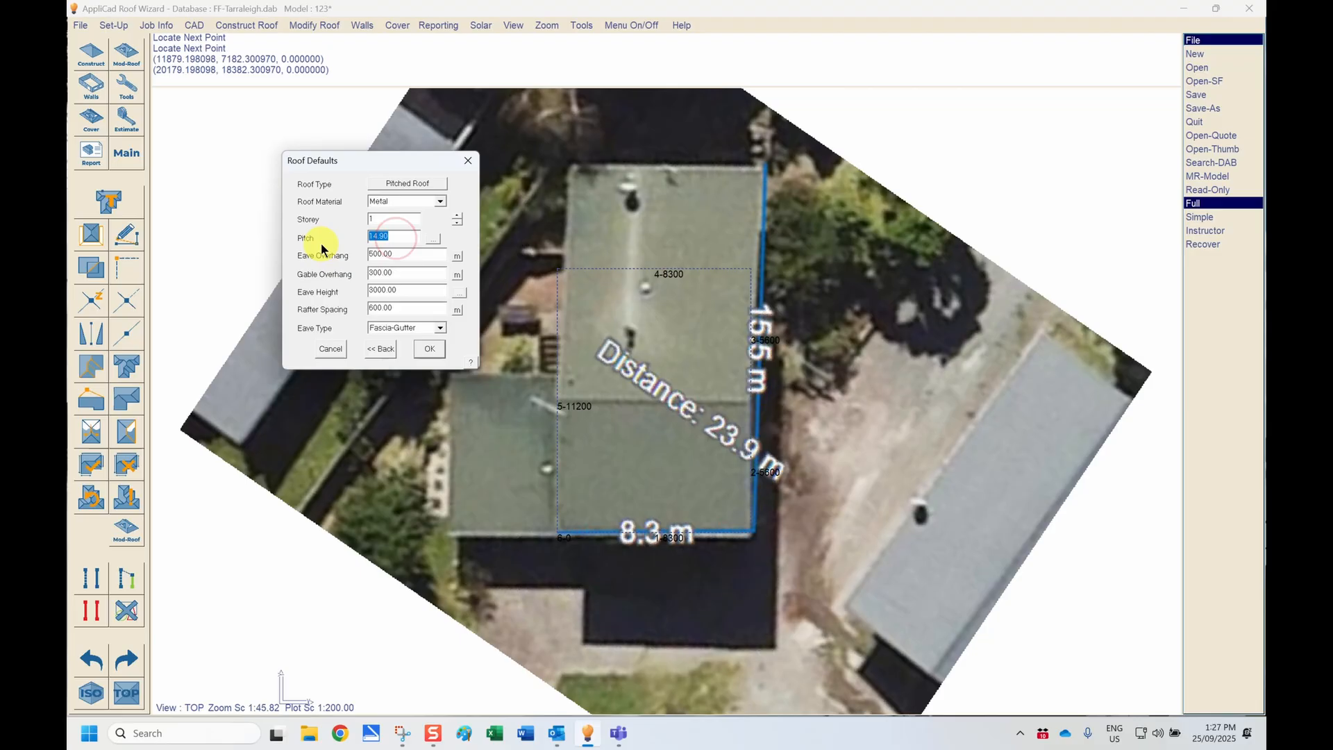
pyautogui.write('15')
pyautogui.moveTo(398, 254); pyautogui.dragTo(337, 273)
pyautogui.write('00')
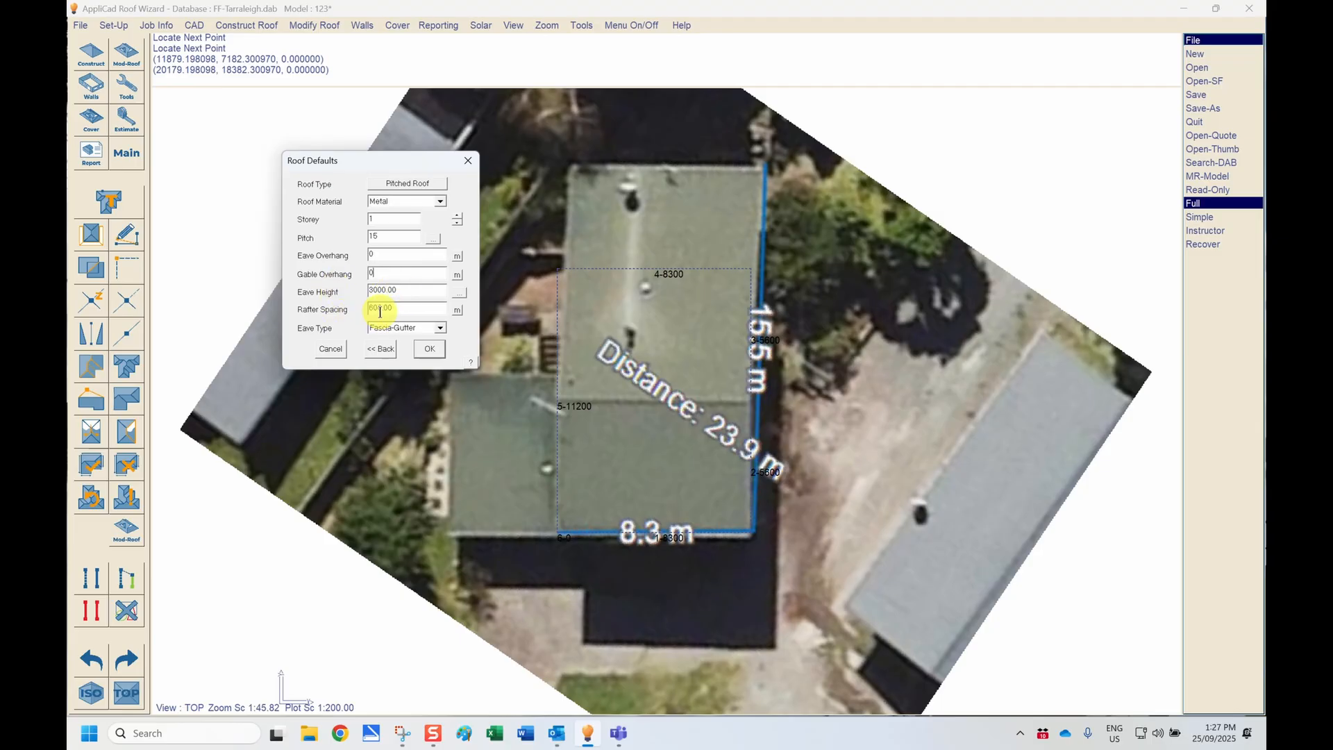
pyautogui.click(423, 348)
# Step: Define the two long side walls of the outline as vertical gable planes and generate the roof
pyautogui.click(393, 186)
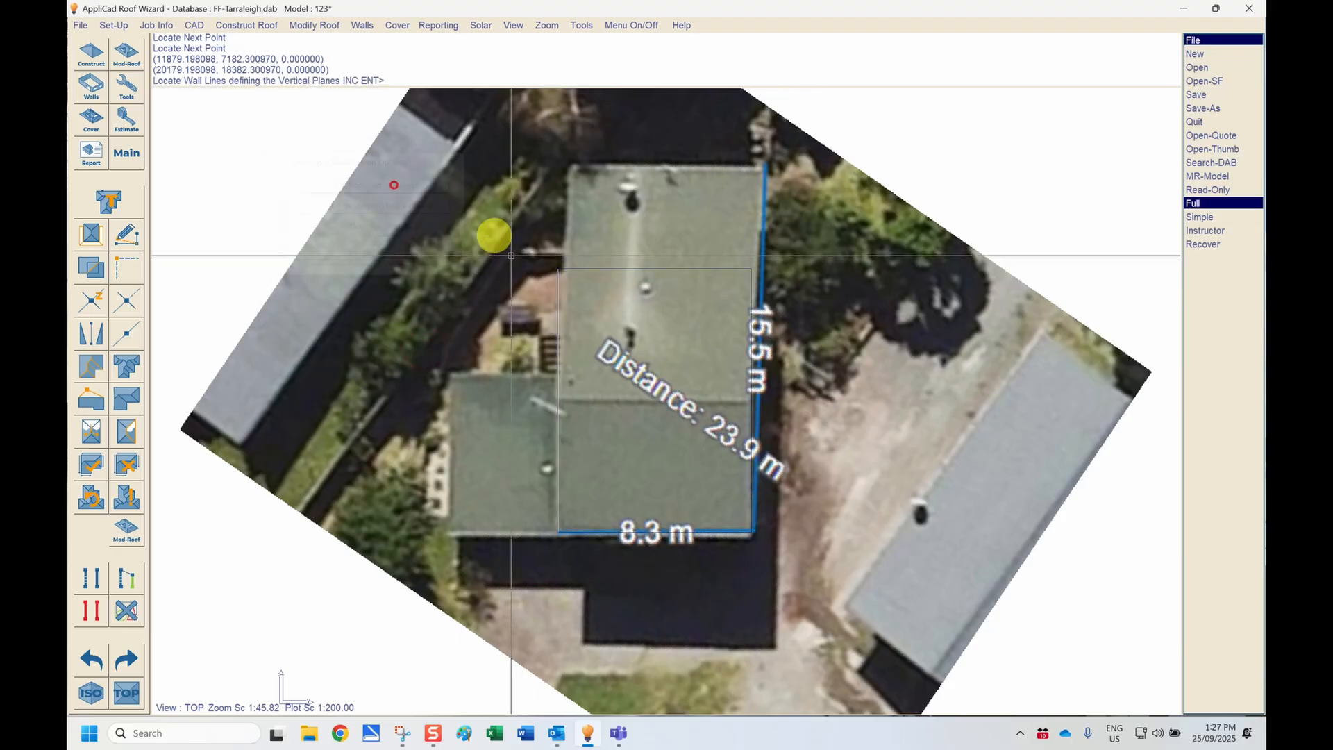
pyautogui.click(748, 298)
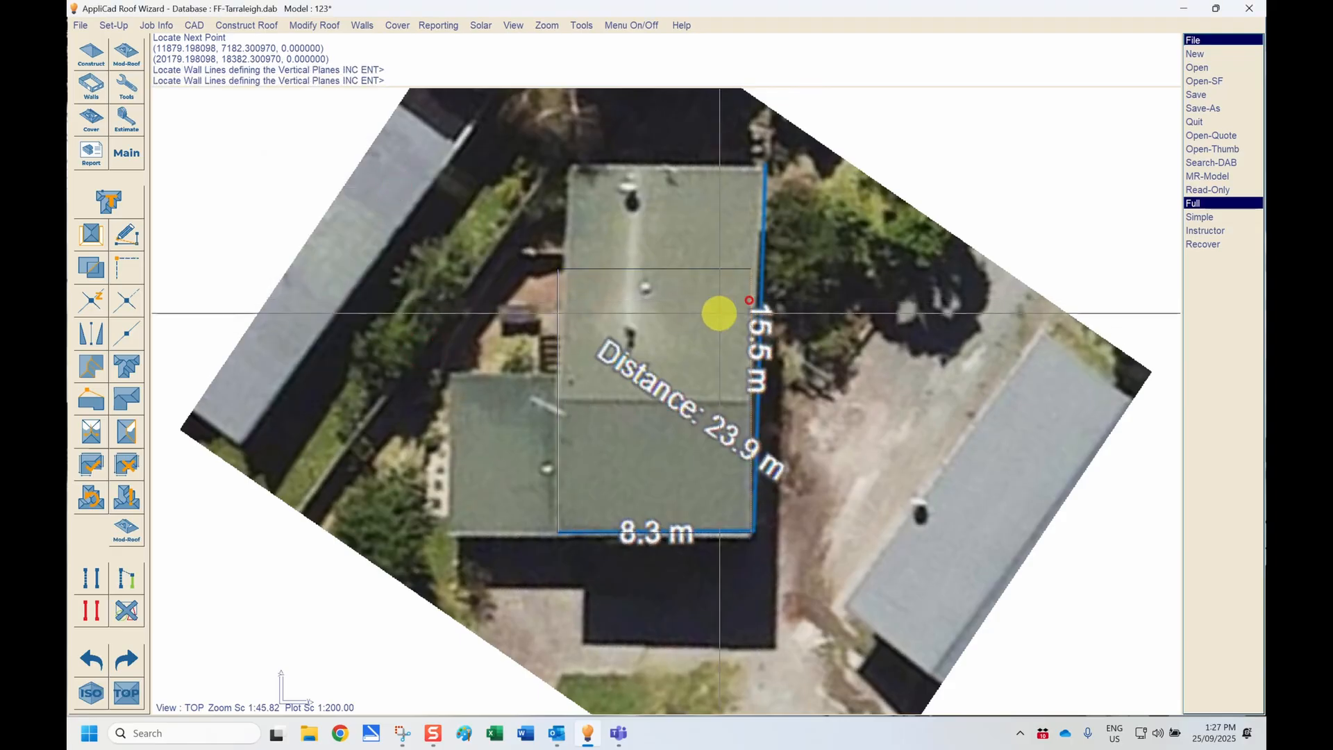
pyautogui.click(557, 312)
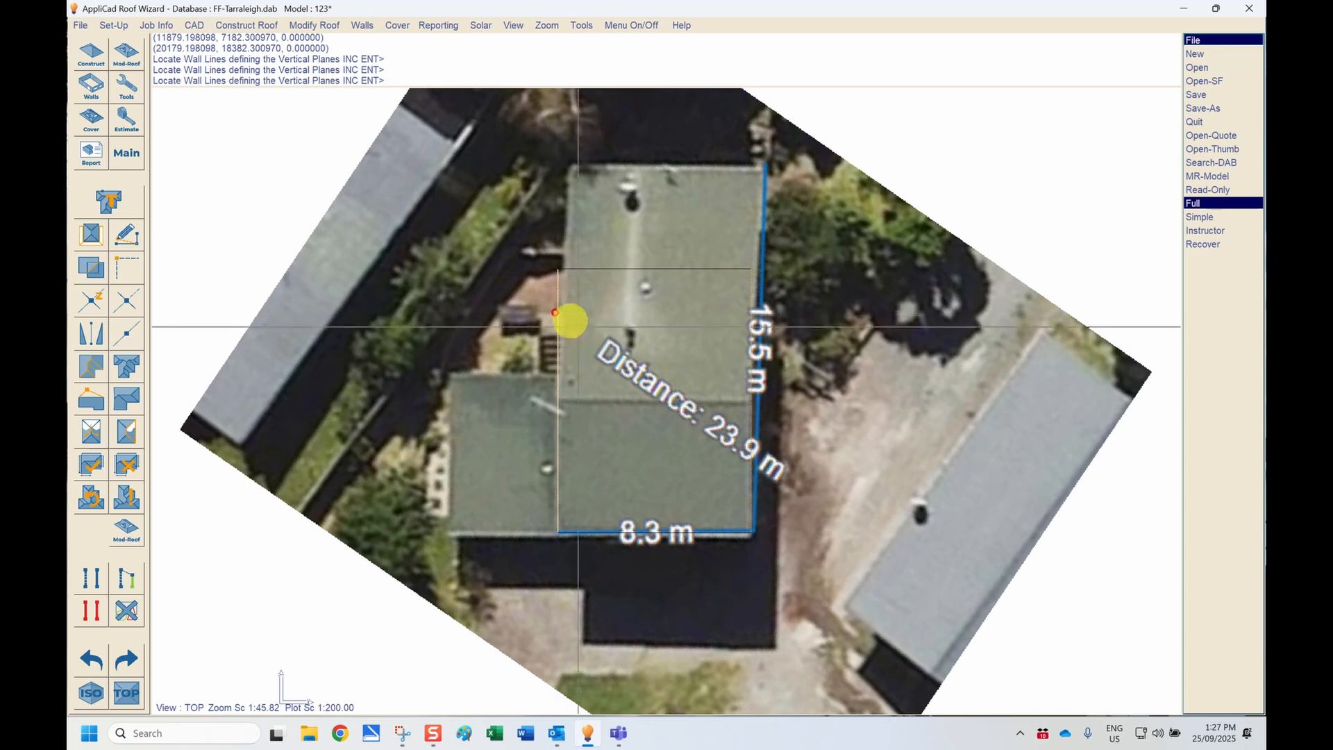
pyautogui.press('Return')
pyautogui.press('Return')
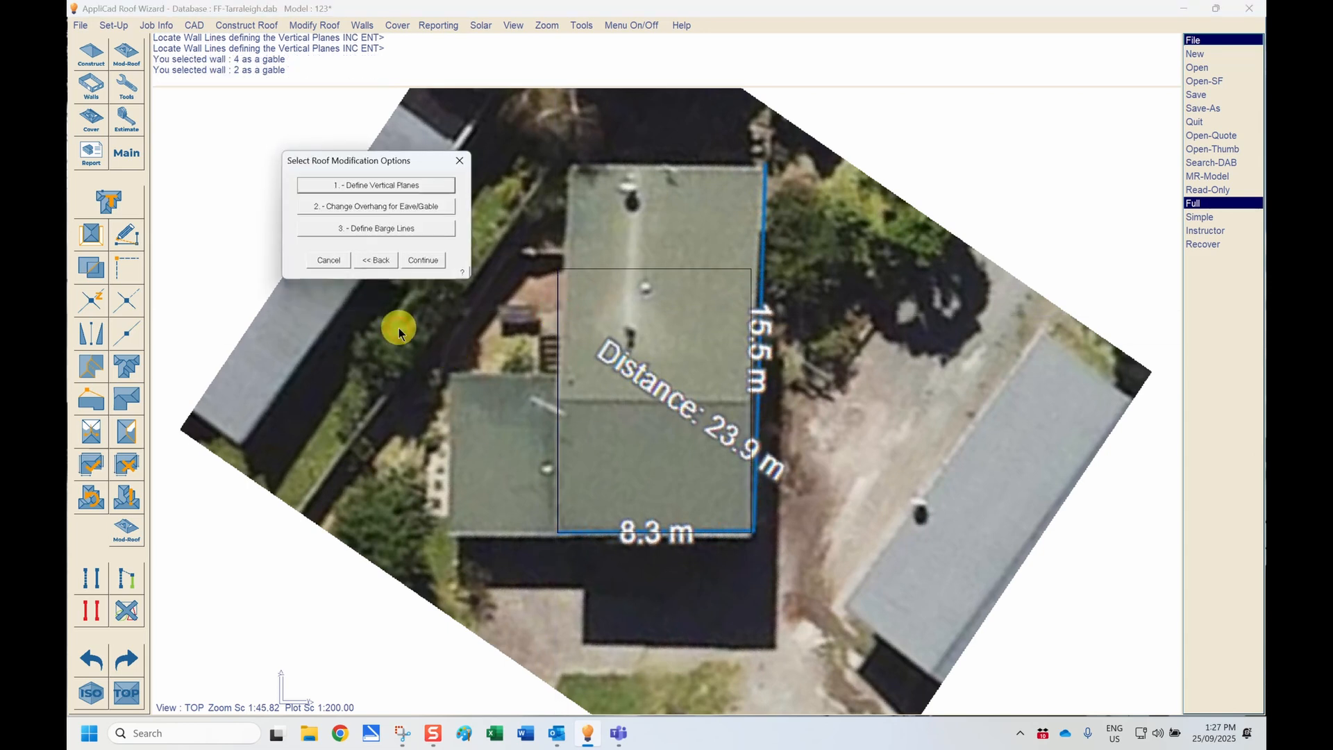
pyautogui.click(428, 260)
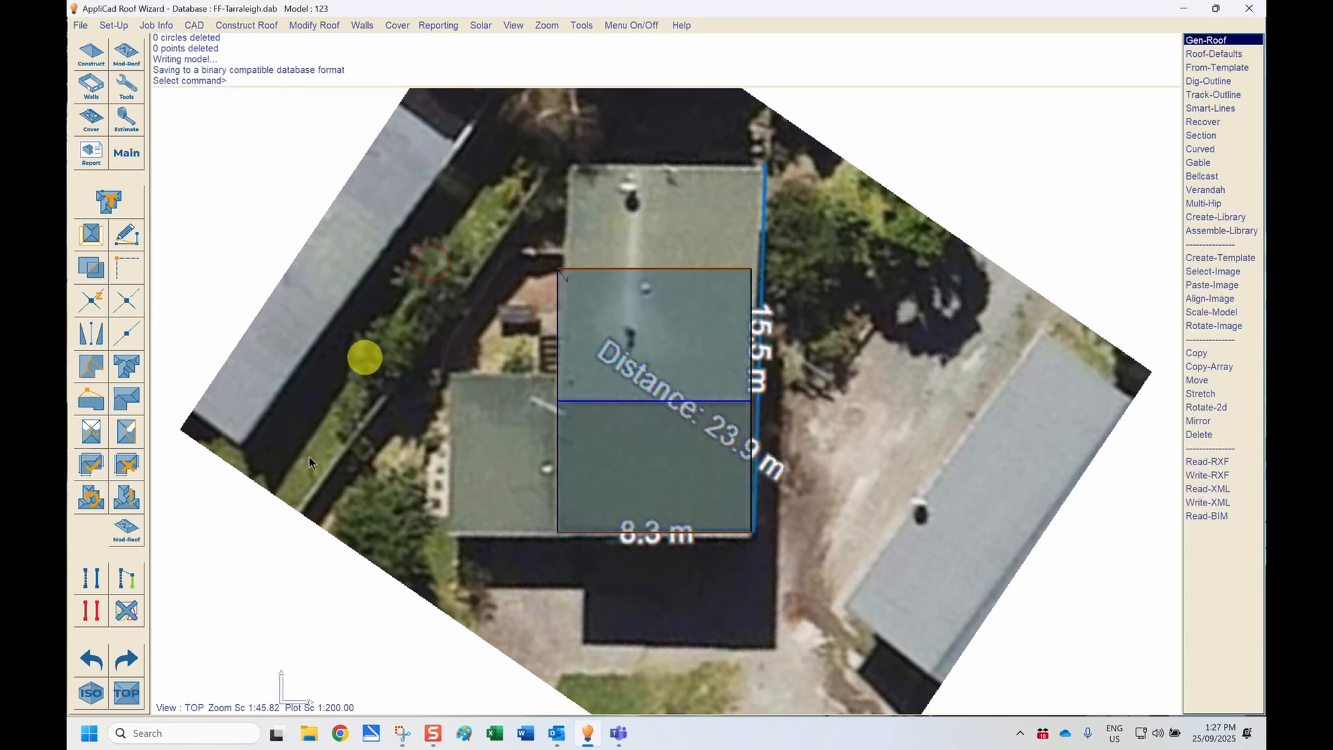
# Step: Examine the generated gable roof in isometric view and return to the top view over the aerial image
pyautogui.click(91, 692)
pyautogui.scroll(-5, 328, 440)
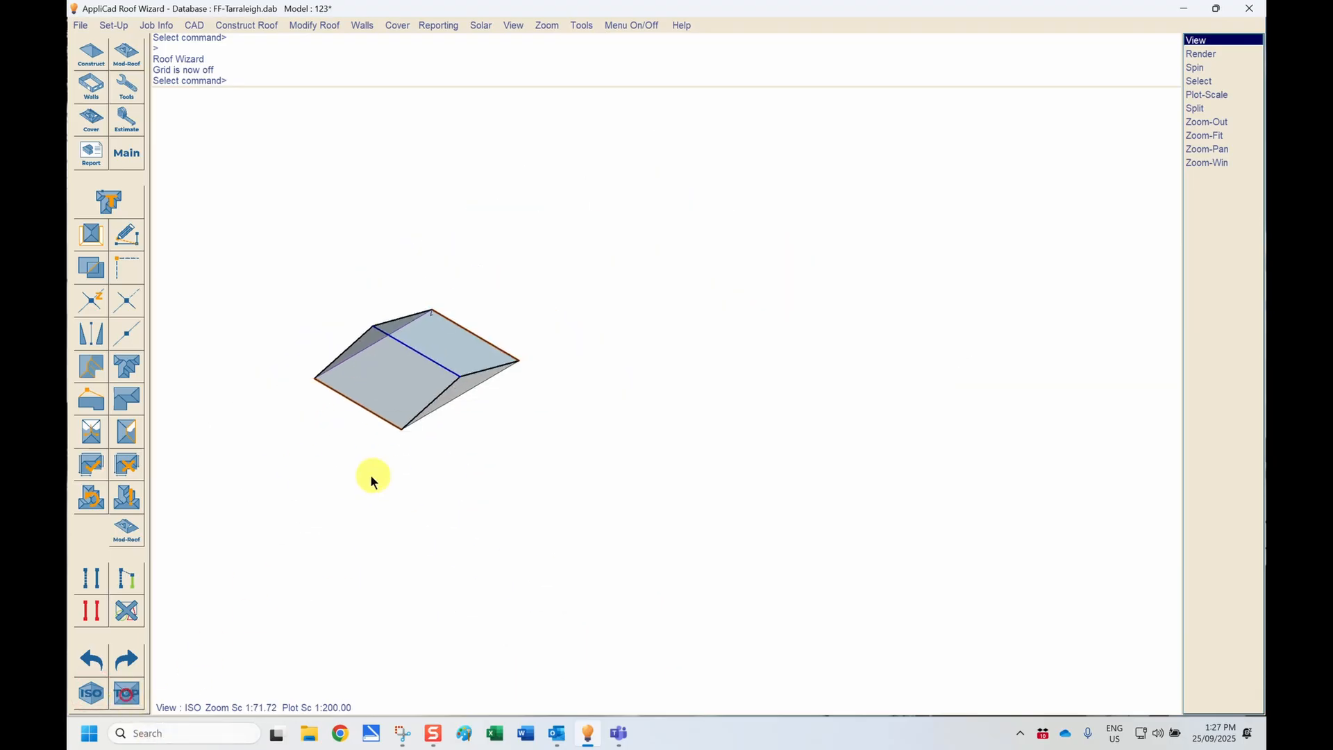
pyautogui.click(127, 692)
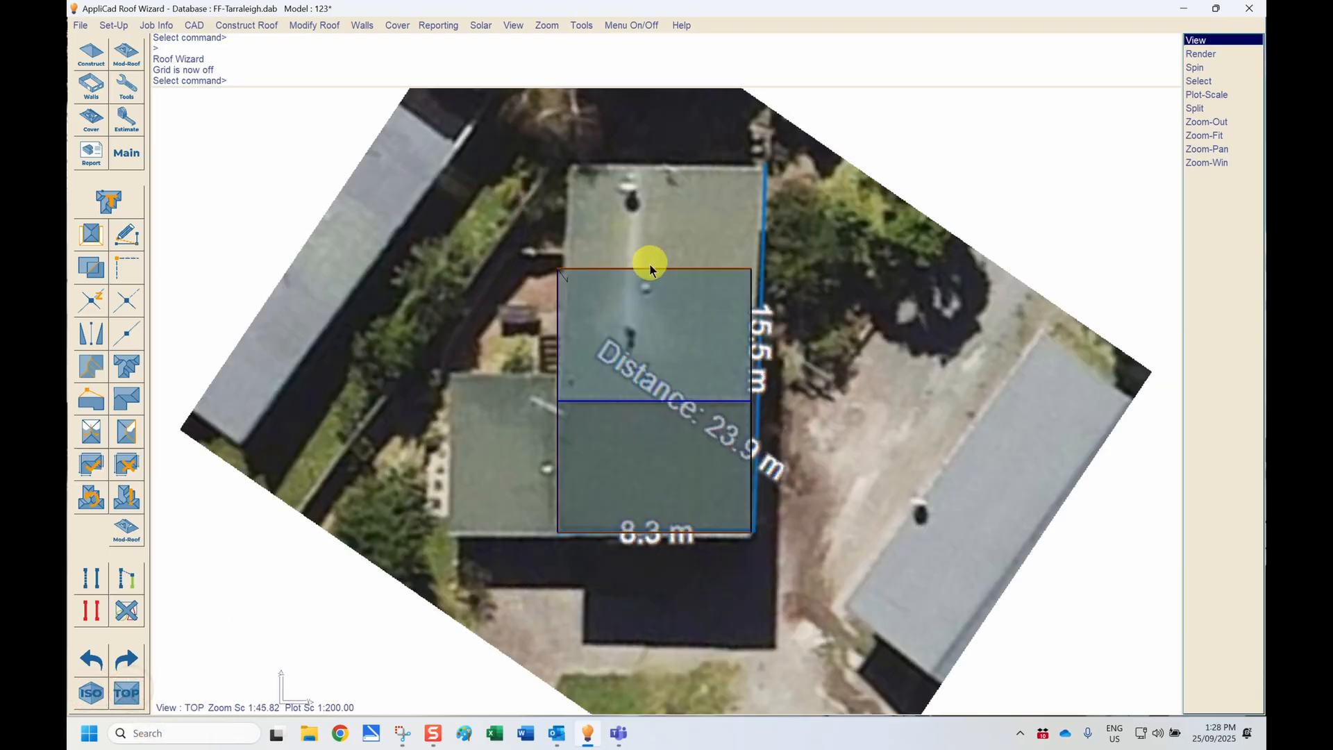
pyautogui.press('Escape')
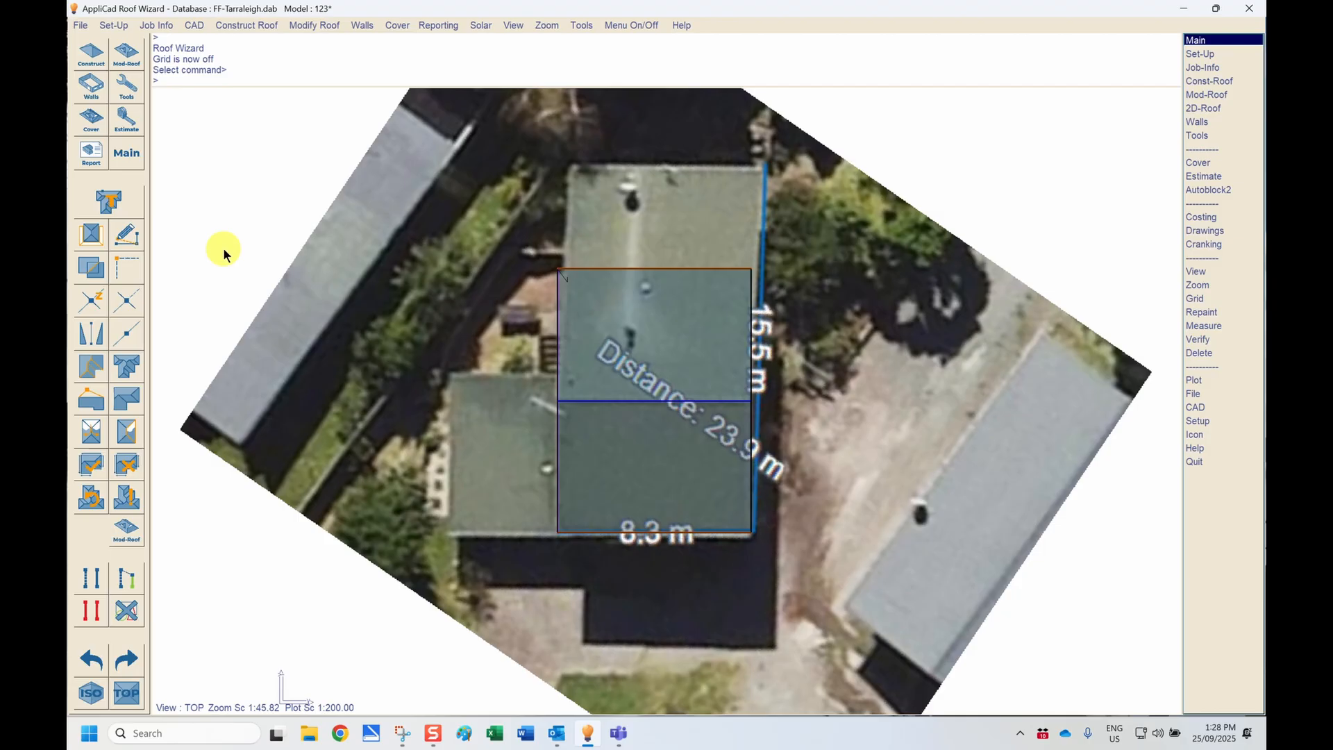
# Step: Start a Drop Eave on the upper eave line and measure its horizontal overhang to the roof's upper edge in the image
pyautogui.click(127, 55)
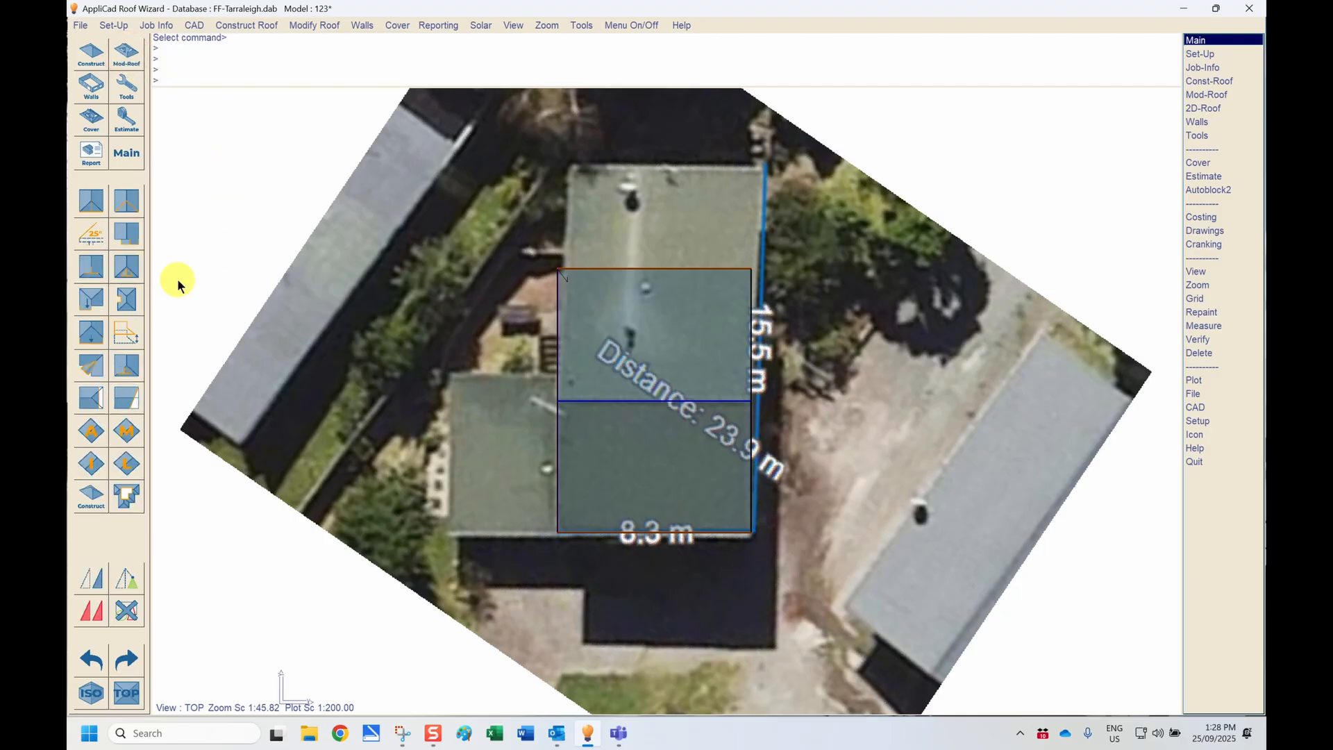
pyautogui.click(91, 332)
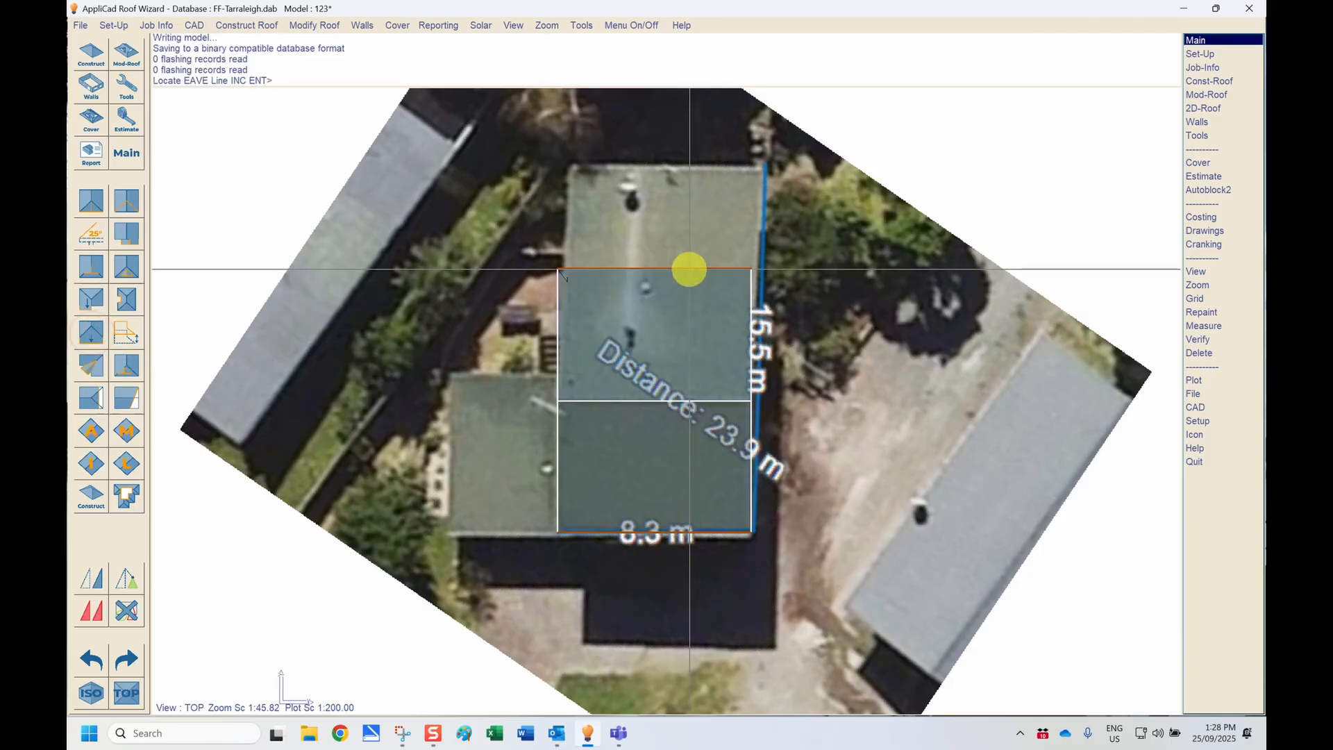
pyautogui.click(690, 268)
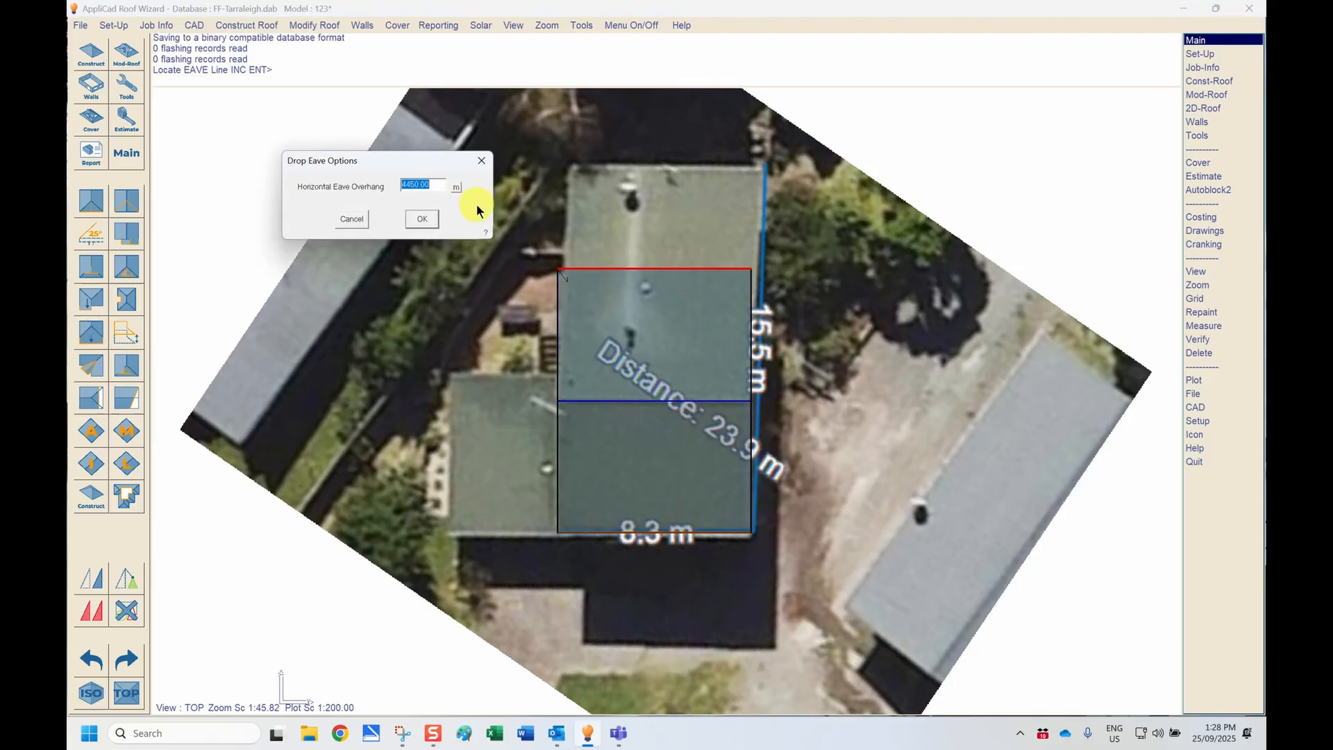
pyautogui.click(456, 187)
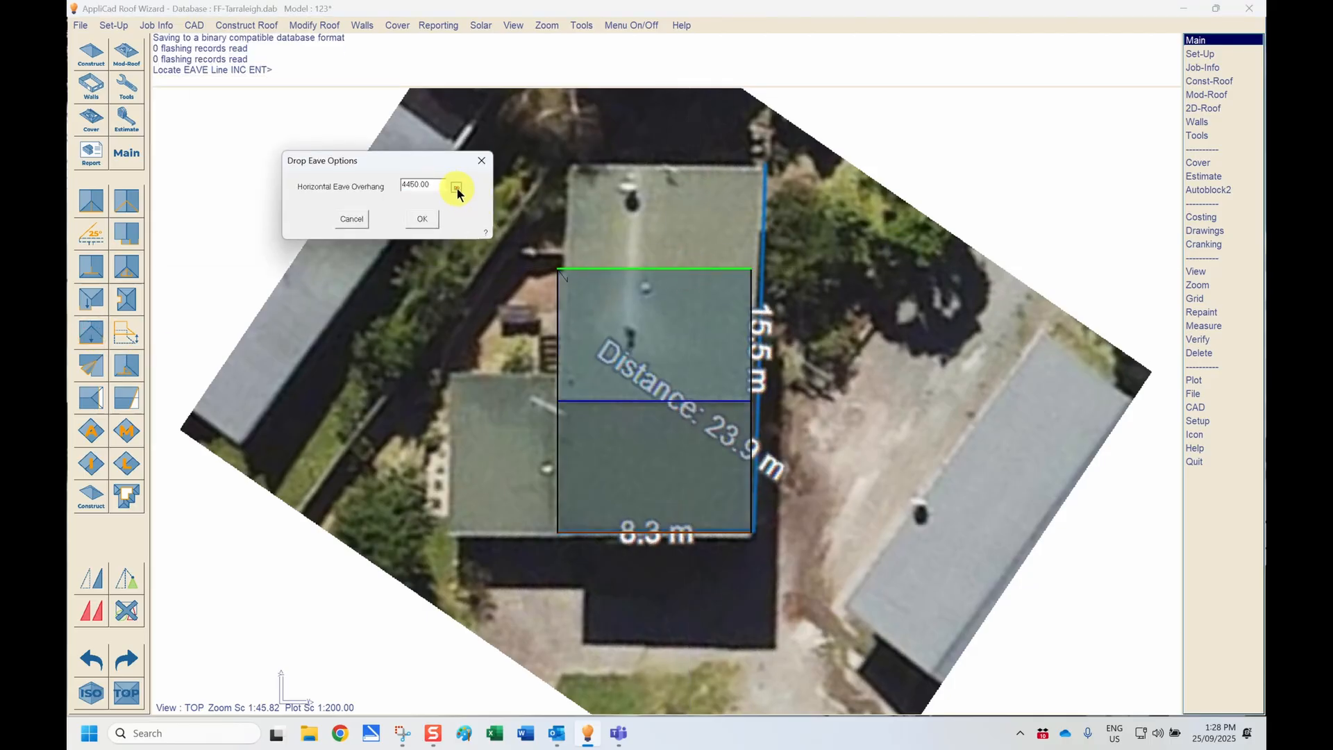
pyautogui.click(763, 250)
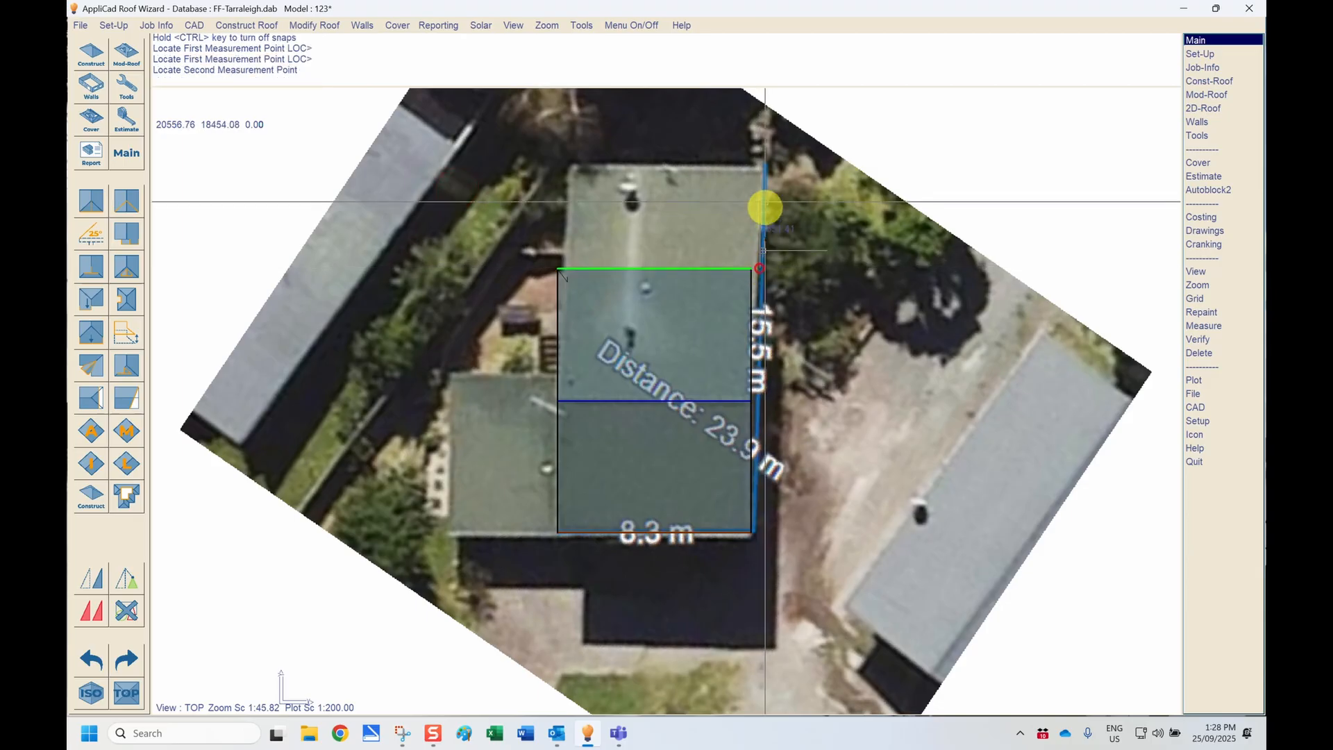
pyautogui.click(755, 168)
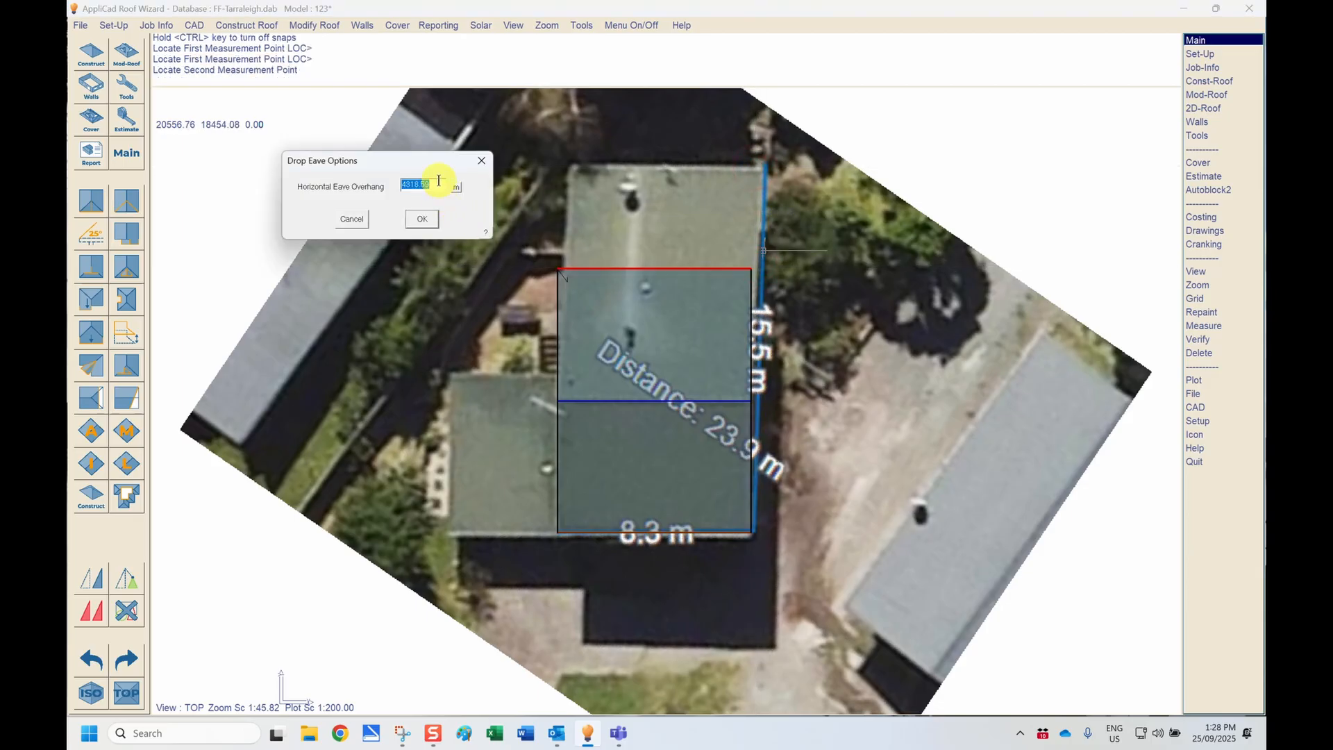
# Step: Set the horizontal eave overhang to 4350 and finish dropping the upper eave
pyautogui.moveTo(436, 181); pyautogui.dragTo(408, 180)
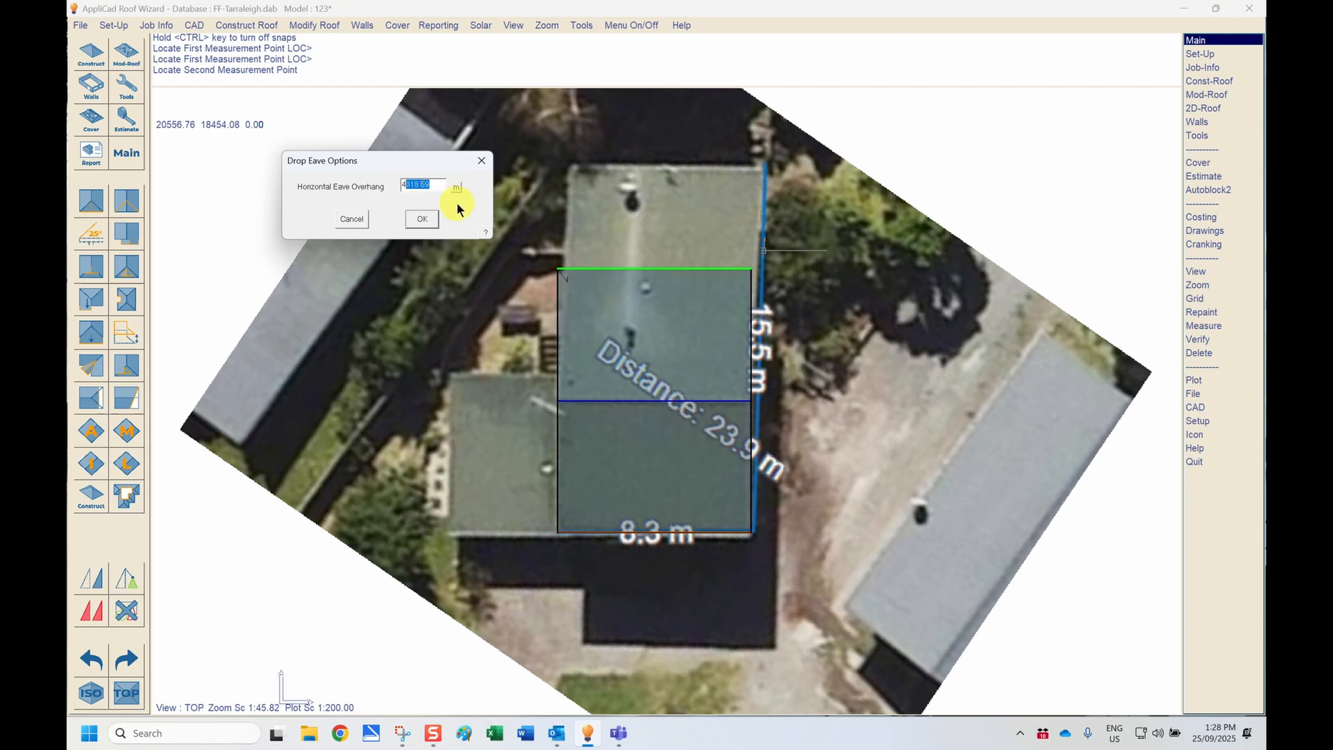
pyautogui.write('46')
pyautogui.write('50')
pyautogui.press('BackSpace')
pyautogui.press('BackSpace')
pyautogui.write('350')
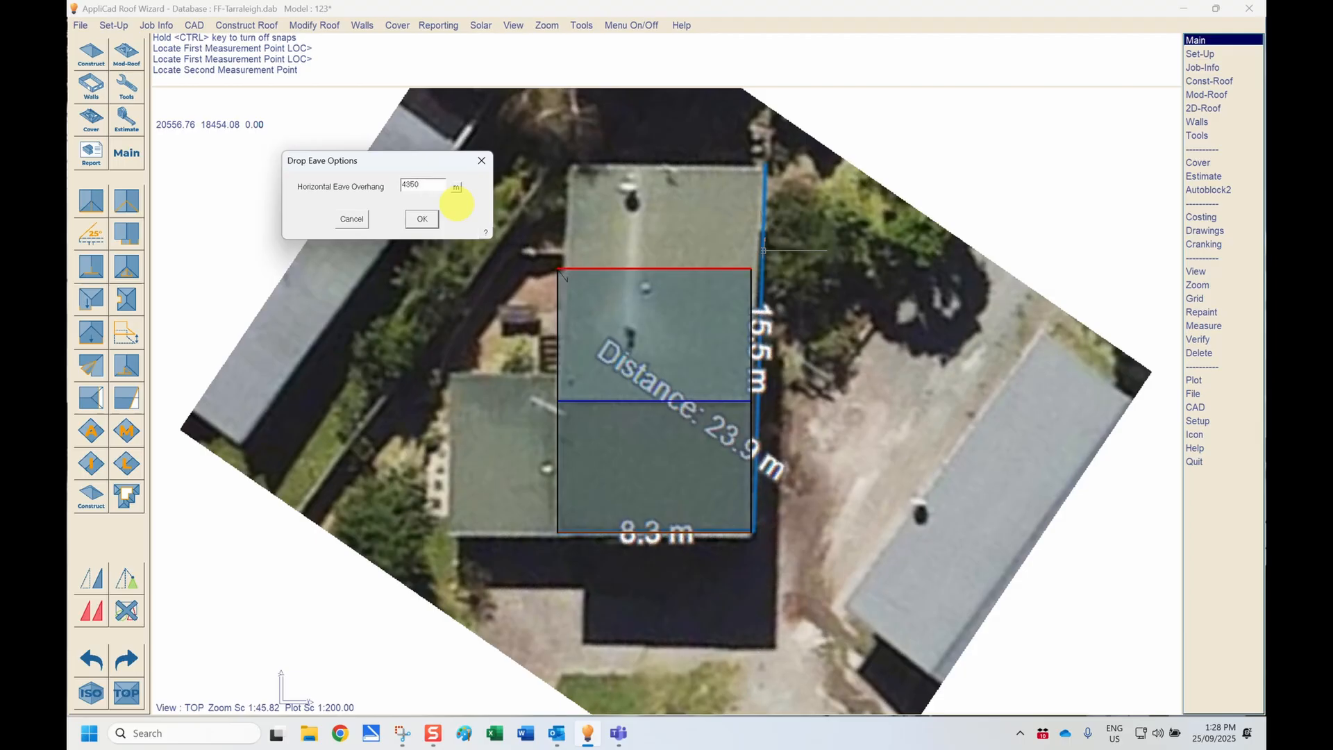
pyautogui.click(419, 219)
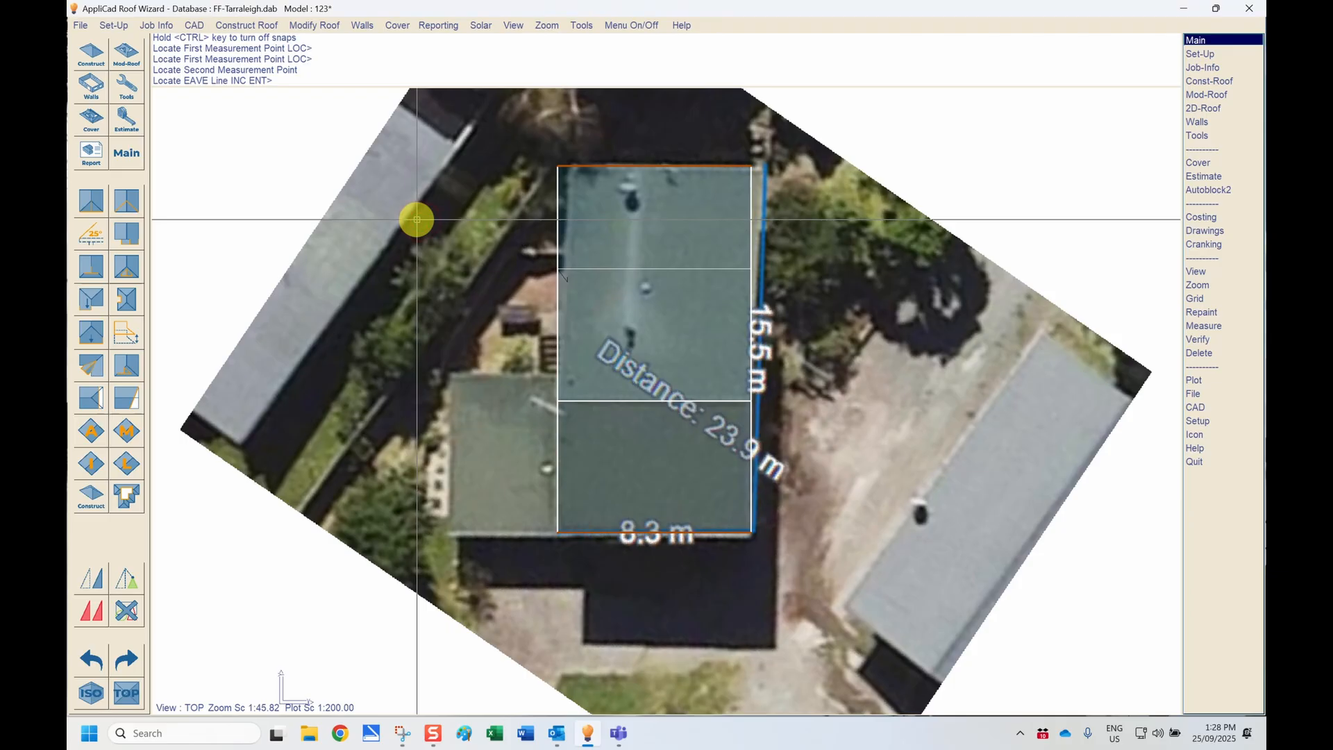
pyautogui.rightClick(418, 224)
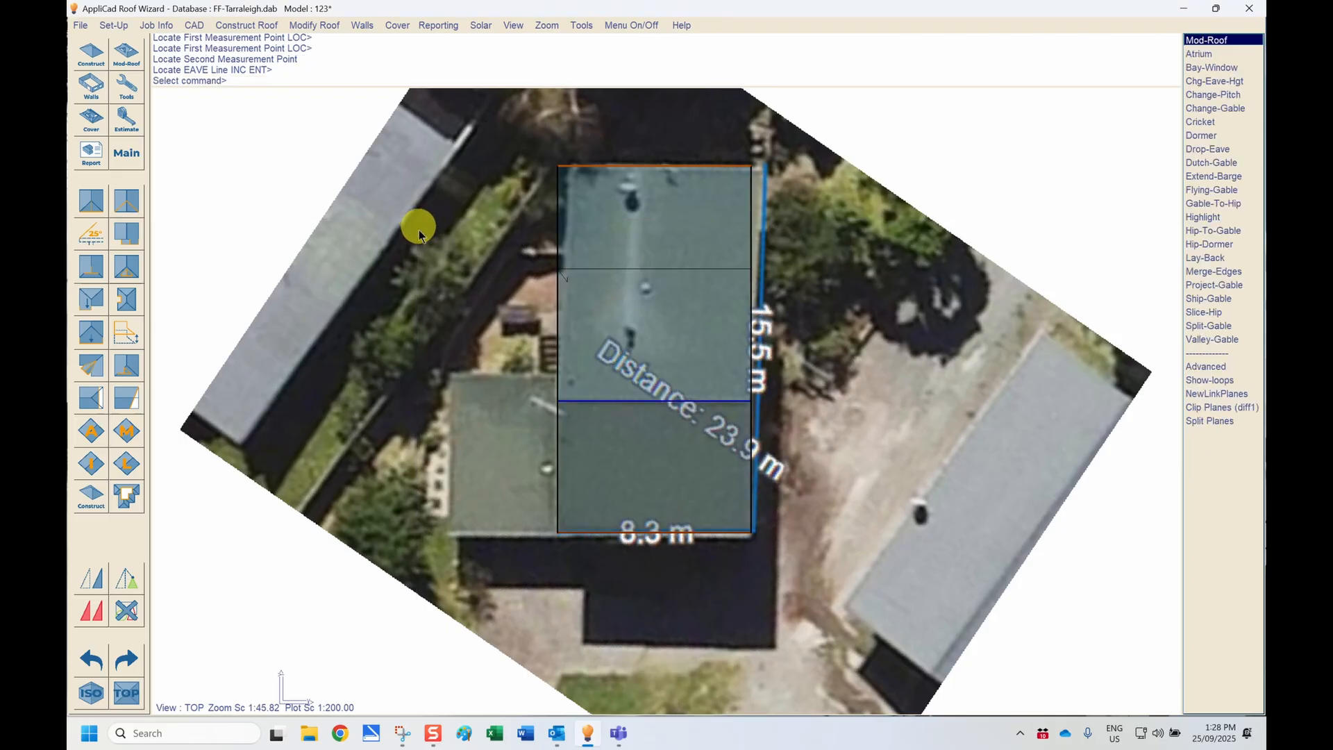
# Step: Examine the extended roof in isometric view, spinning it to see its slopes from another side
pyautogui.click(96, 693)
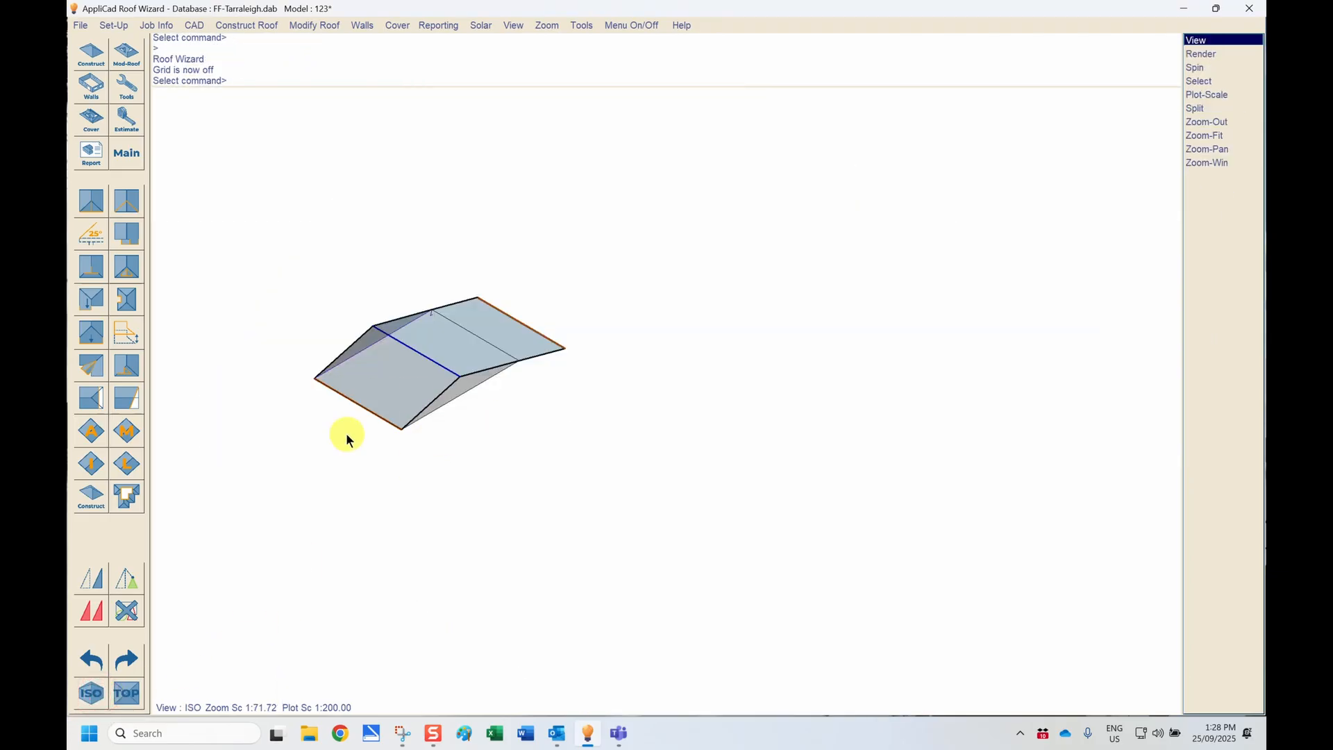
pyautogui.scroll(1, 343, 439)
pyautogui.moveTo(973, 452); pyautogui.dragTo(895, 495, button='middle')
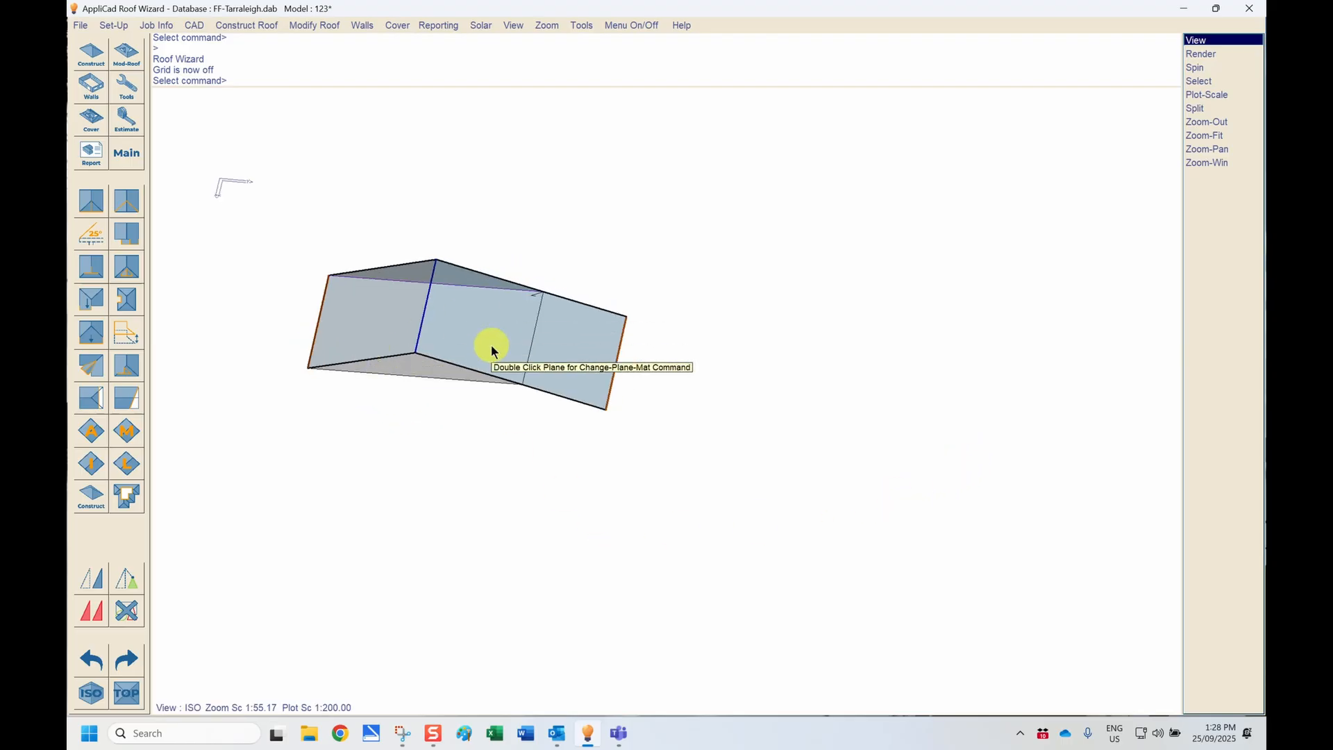
# Step: Start covering the roof planes with sheets
pyautogui.click(92, 125)
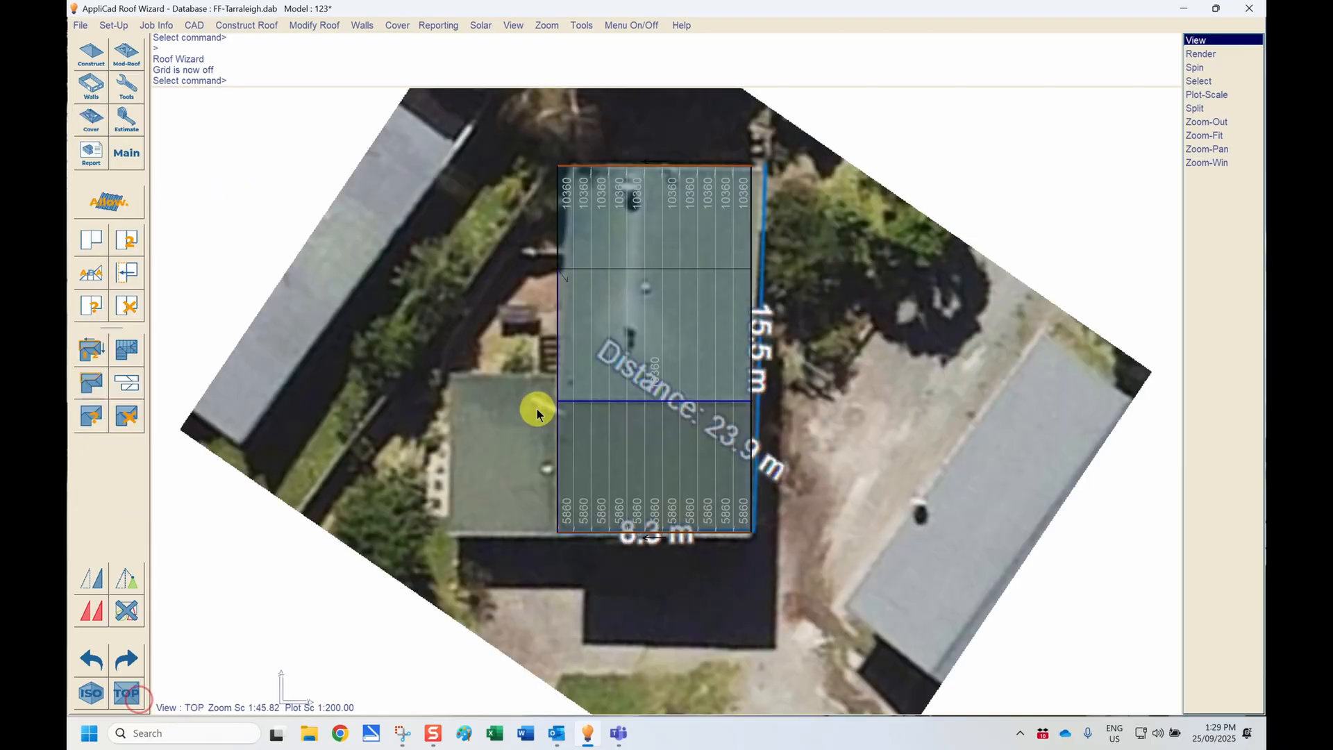